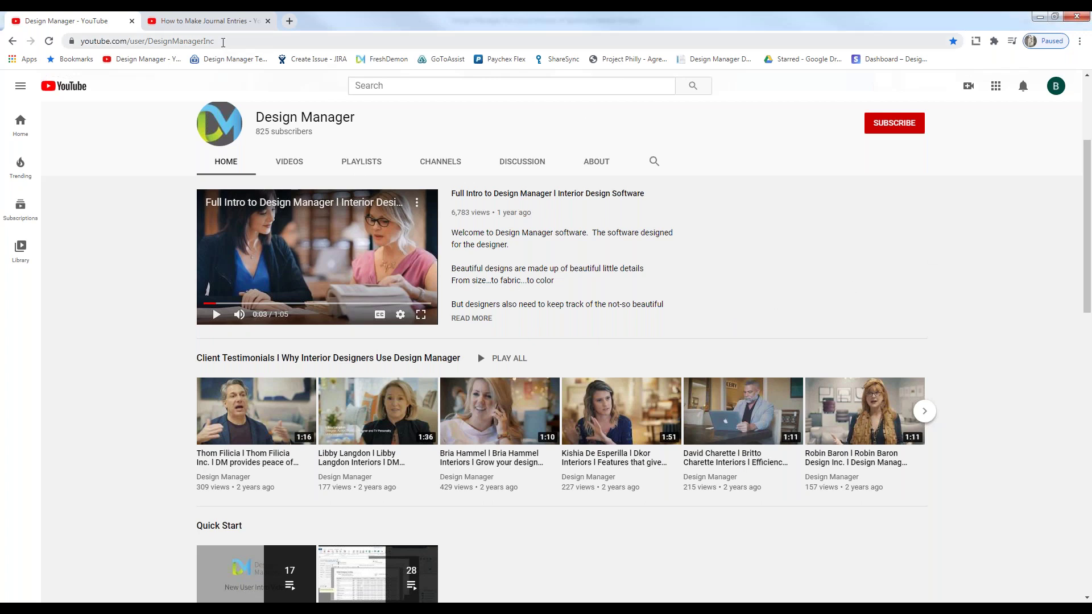
# Examine the Design Manager YouTube channel's playlists, from Quick Start and Tutorials to Accounting Courses and Weekly Webinars
pyautogui.moveTo(228, 42); pyautogui.dragTo(73, 41)
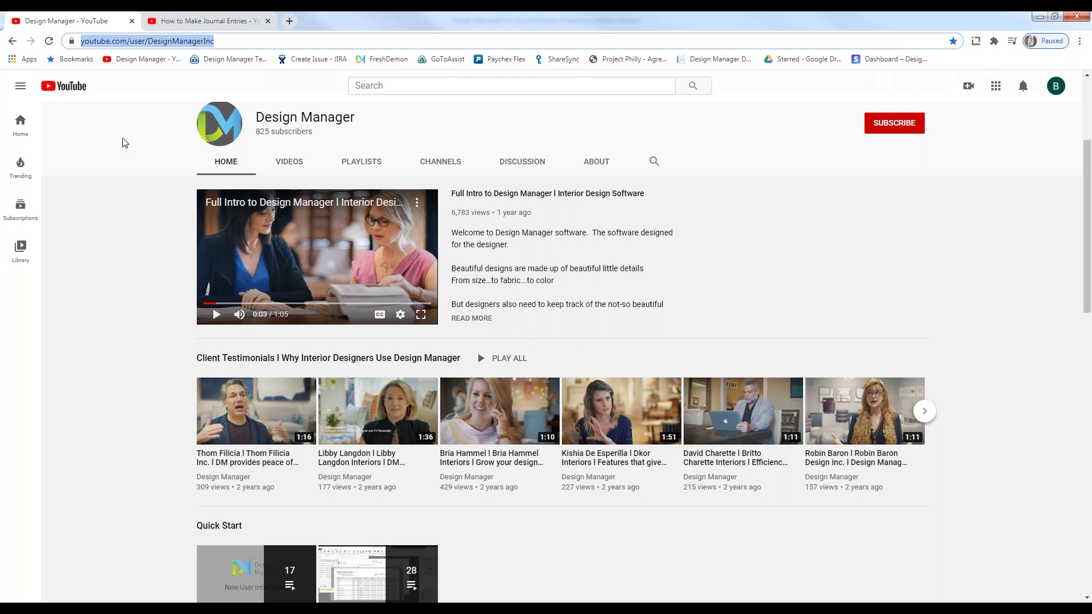
pyautogui.scroll(-5, 137, 244)
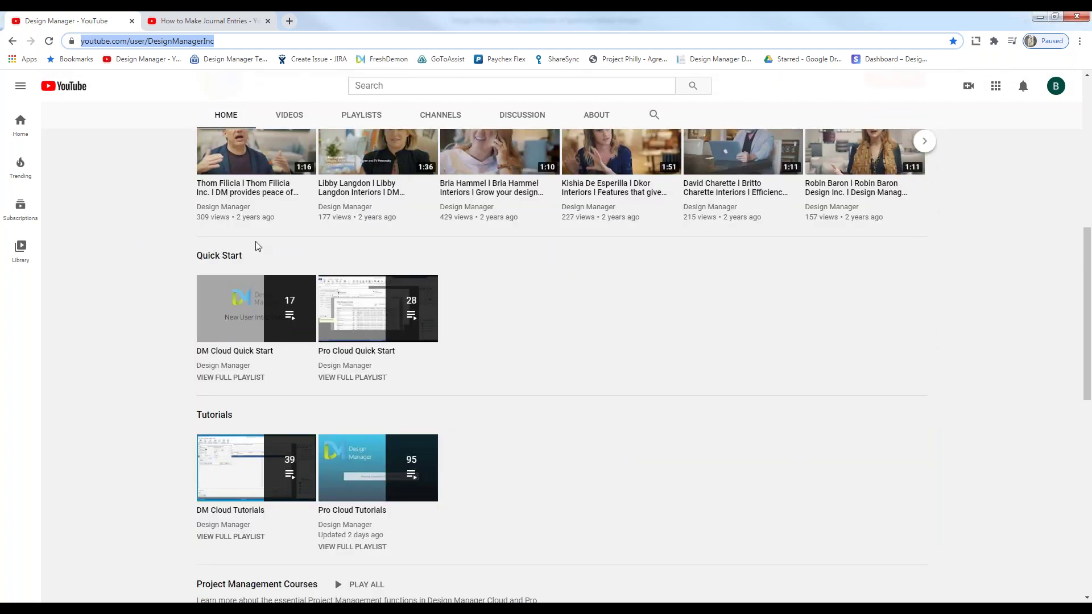
pyautogui.scroll(-2, 143, 231)
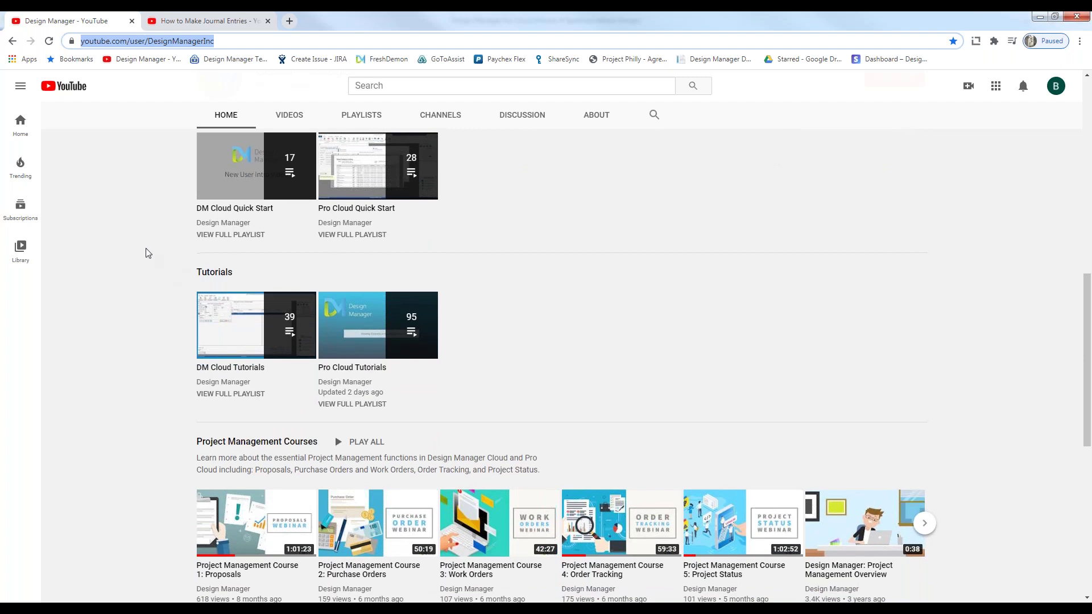
pyautogui.scroll(-2, 147, 253)
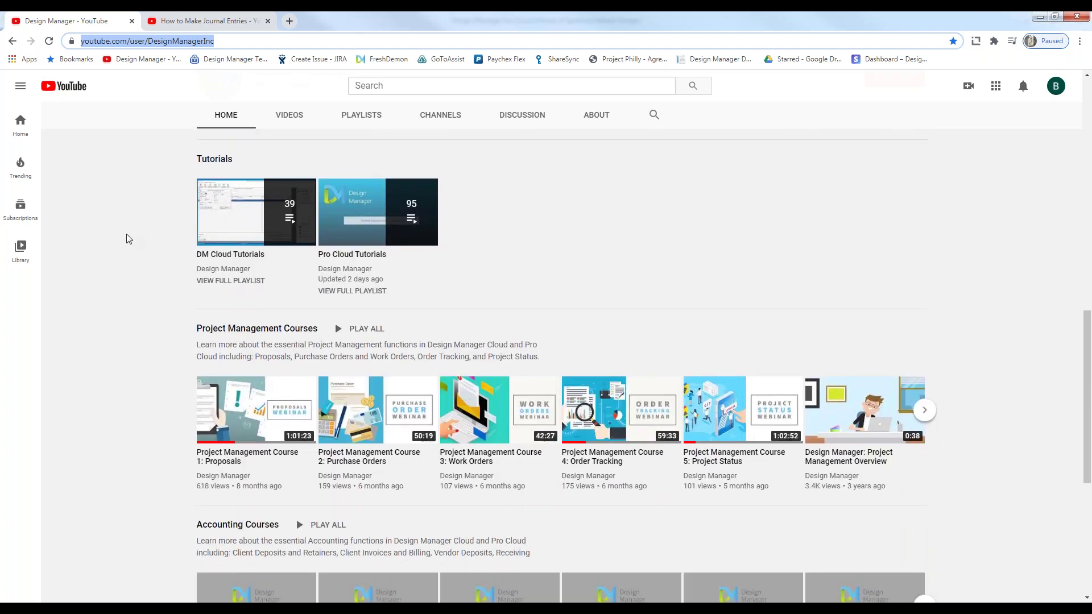
pyautogui.scroll(-1, 143, 268)
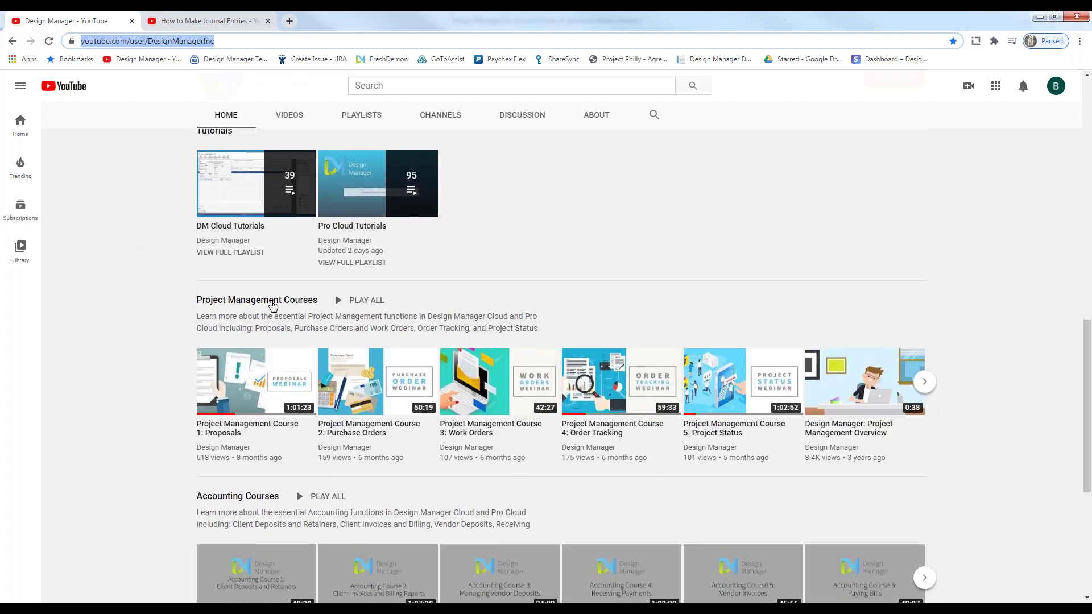
pyautogui.scroll(-3, 142, 298)
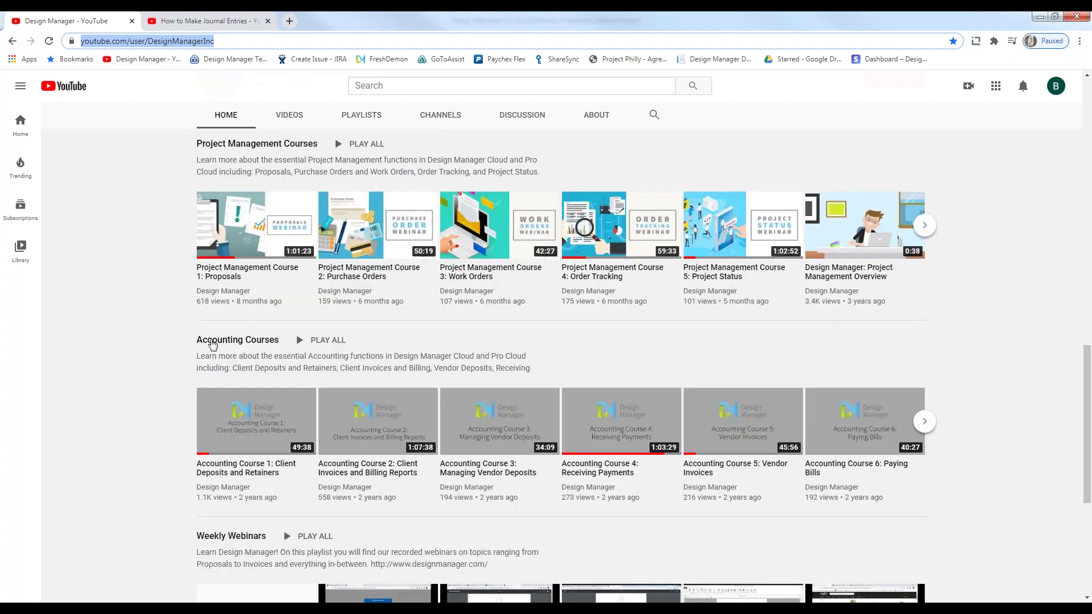
pyautogui.scroll(-3, 139, 303)
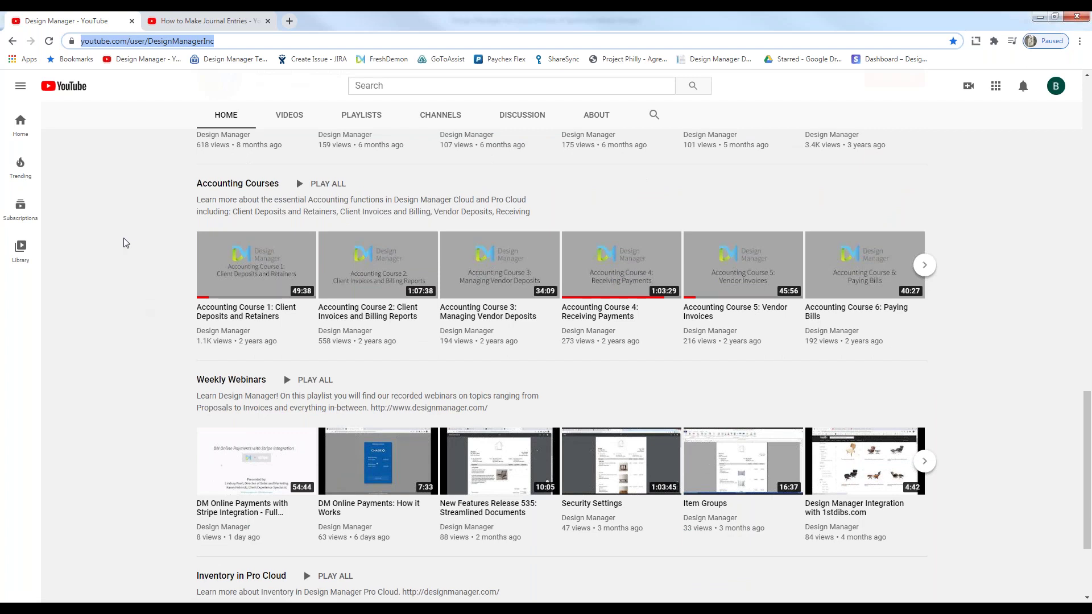
pyautogui.click(1040, 17)
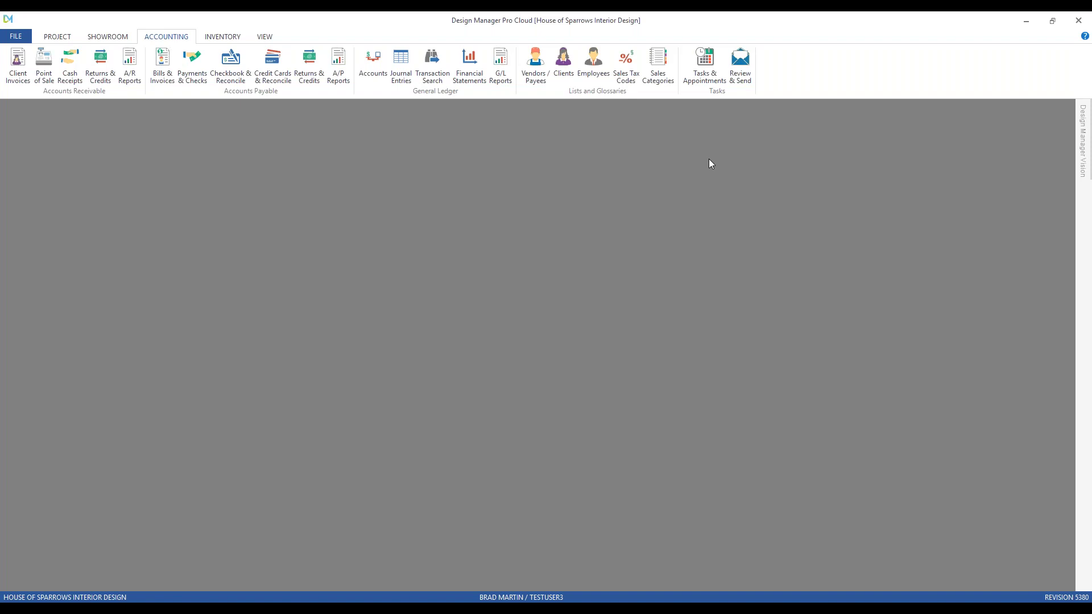
# View the "How to Make Journal Entries" video page in the browser and return to Design Manager Pro Cloud
pyautogui.hotkey('alt', 'Tab')
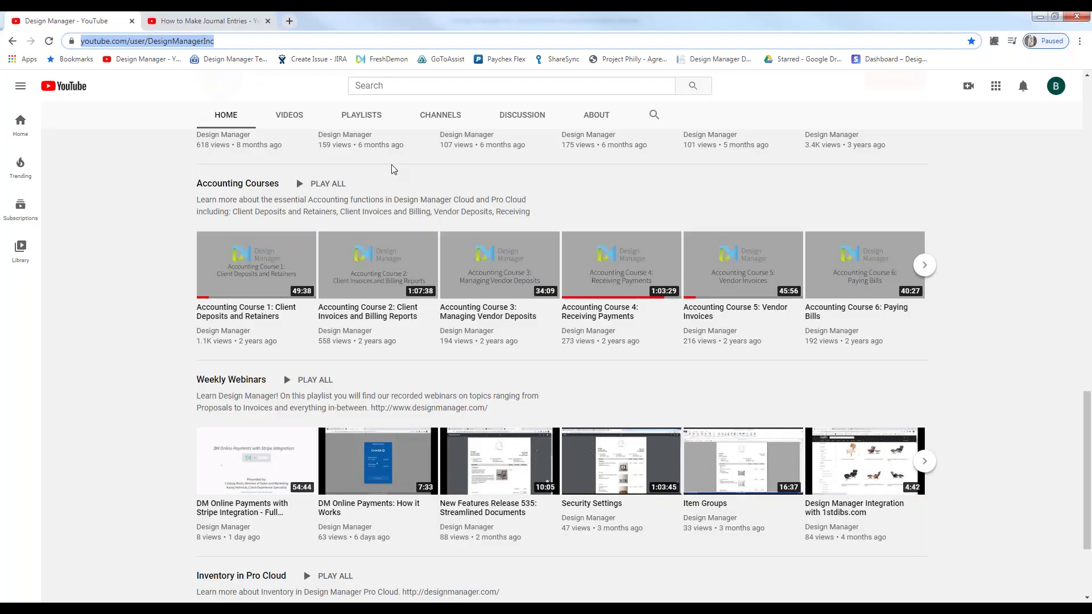
pyautogui.click(209, 21)
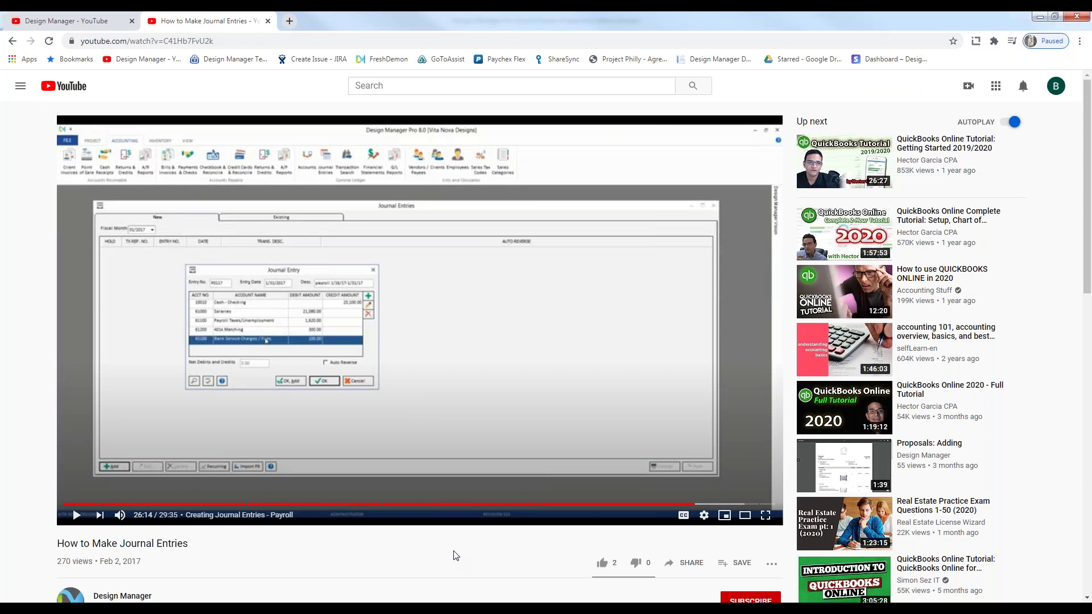
pyautogui.click(1079, 16)
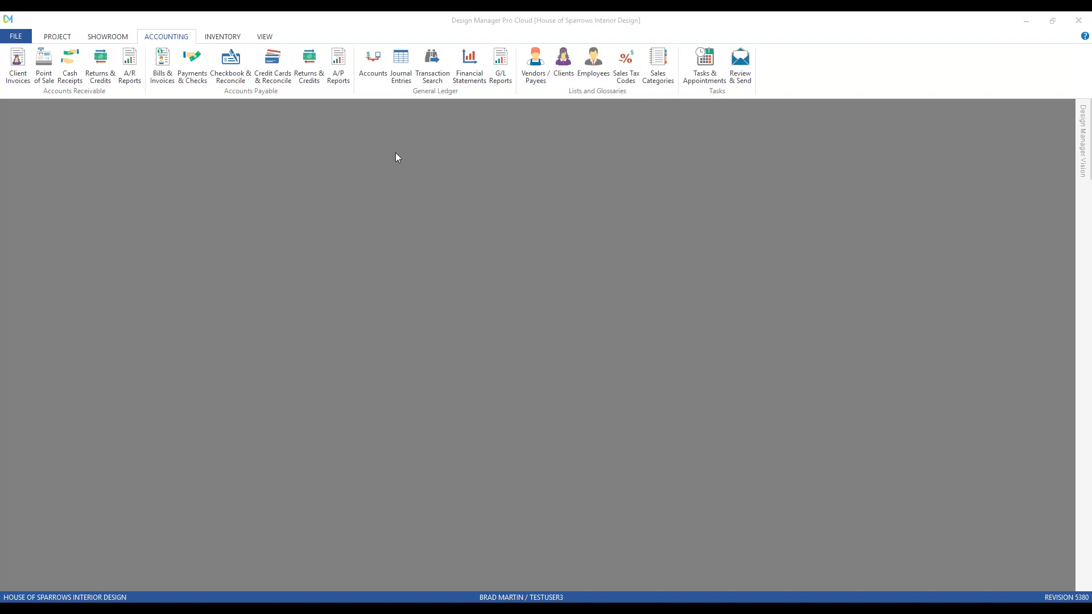
# Look up the account numbers starting with 24, 25 and 26 in the Account Glossary
pyautogui.click(373, 64)
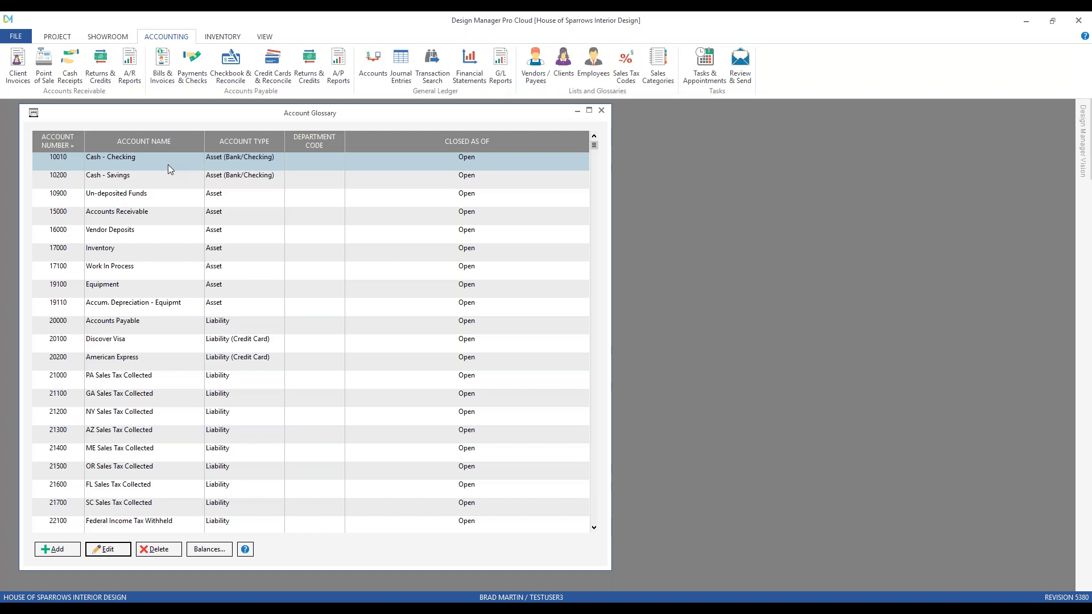
pyautogui.write('24')
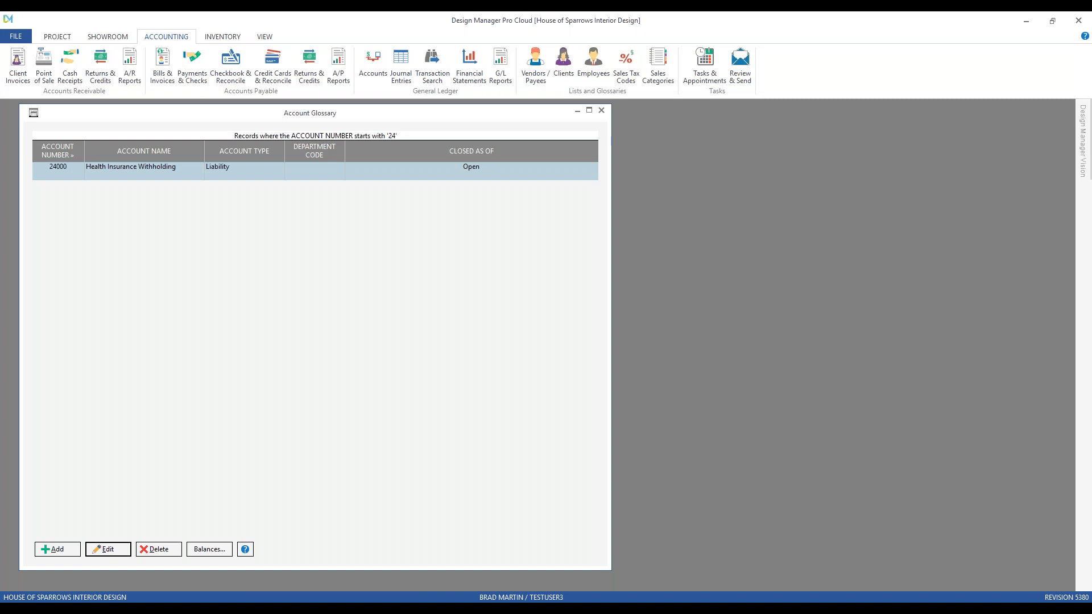
pyautogui.press('BackSpace')
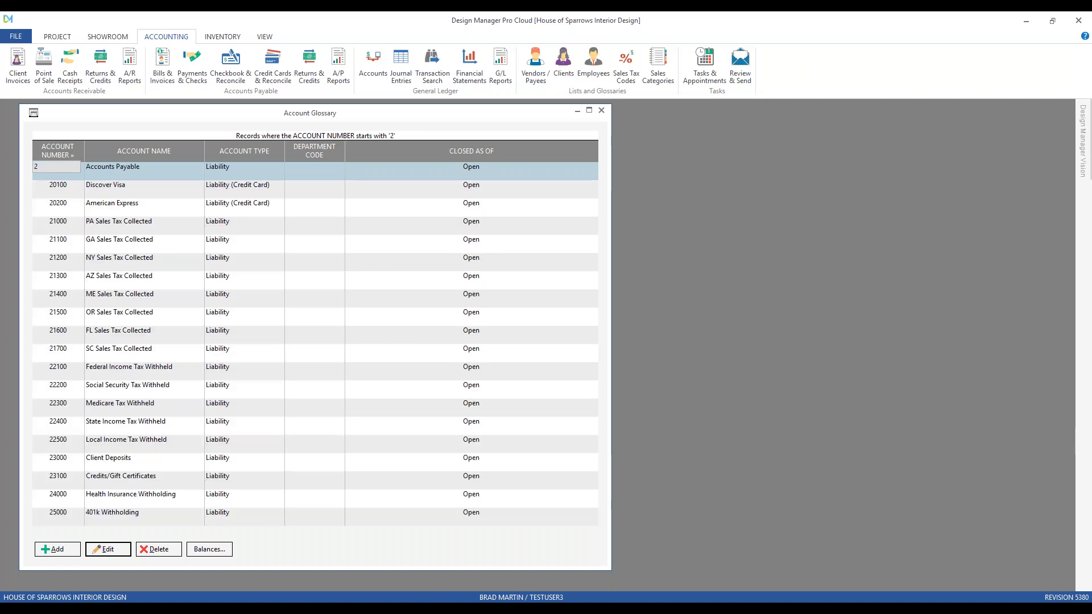
pyautogui.write('5000')
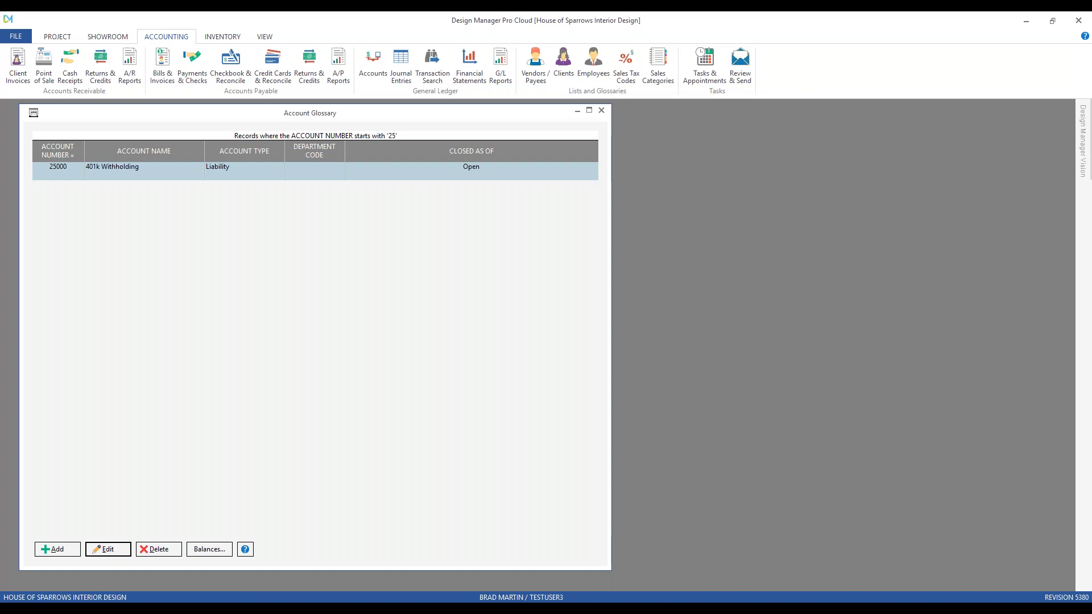
pyautogui.press('BackSpace')
pyautogui.write('6')
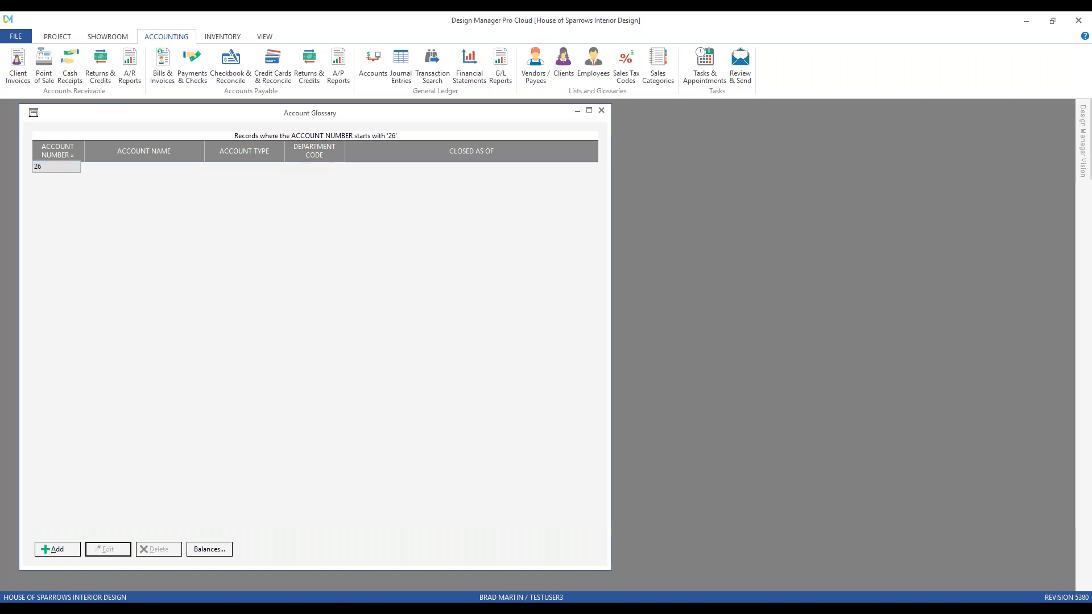
# Filter the glossary to account numbers starting with 6 and review the payroll expense accounts from Social Security to Payroll Service Fee
pyautogui.press('BackSpace')
pyautogui.press('BackSpace')
pyautogui.write('6')
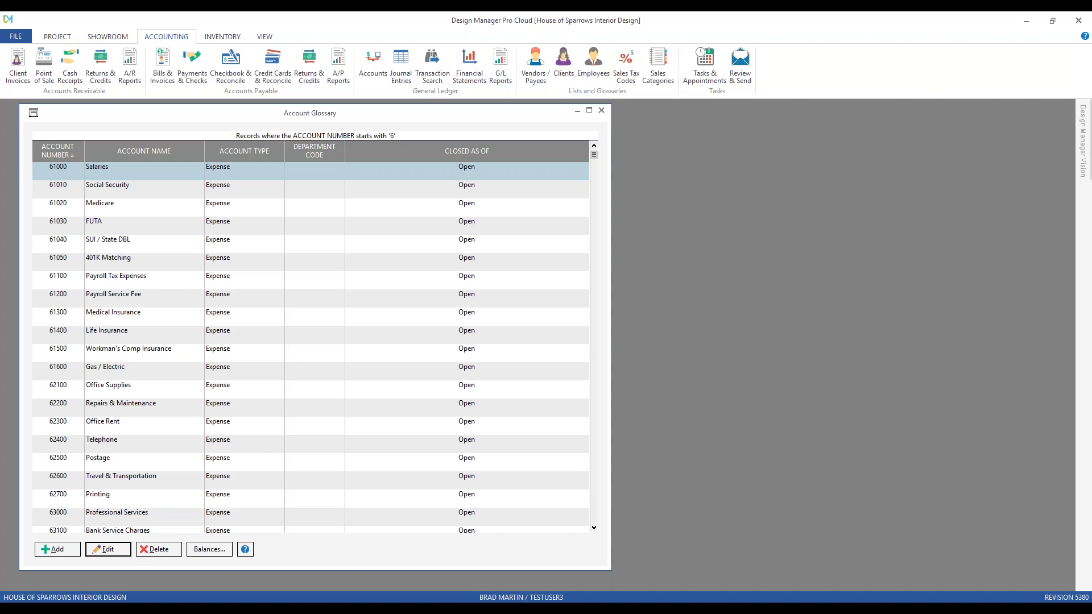
pyautogui.click(107, 185)
pyautogui.click(108, 203)
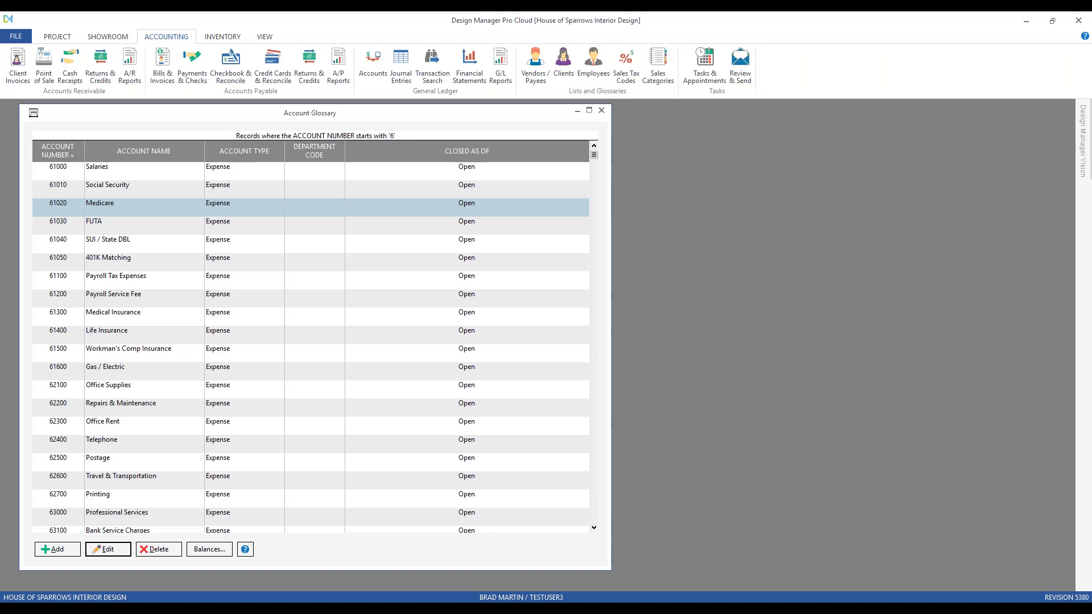
pyautogui.click(114, 185)
pyautogui.click(114, 239)
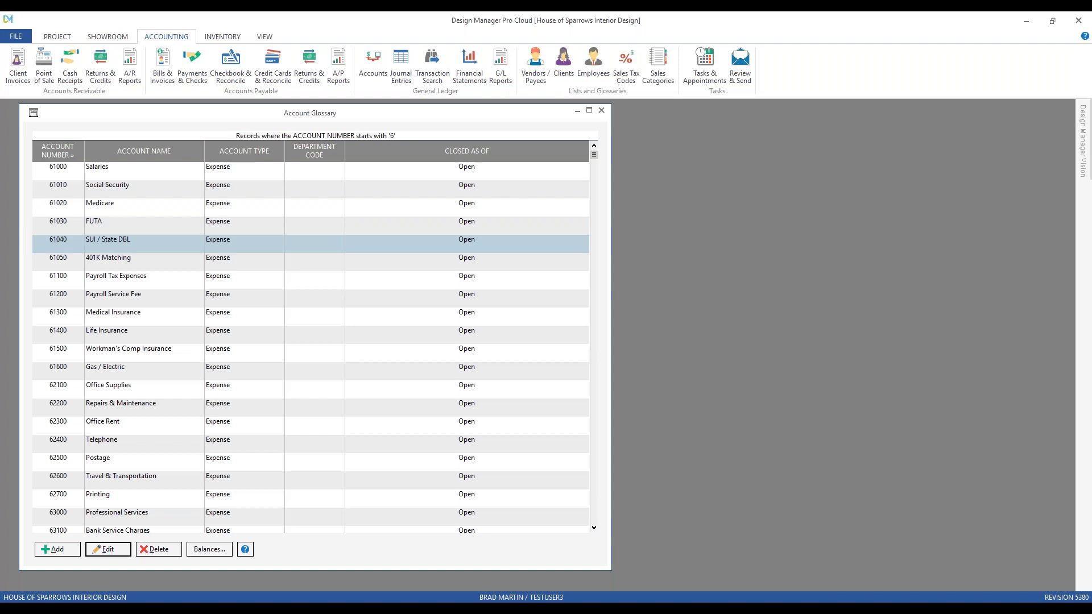
pyautogui.click(114, 276)
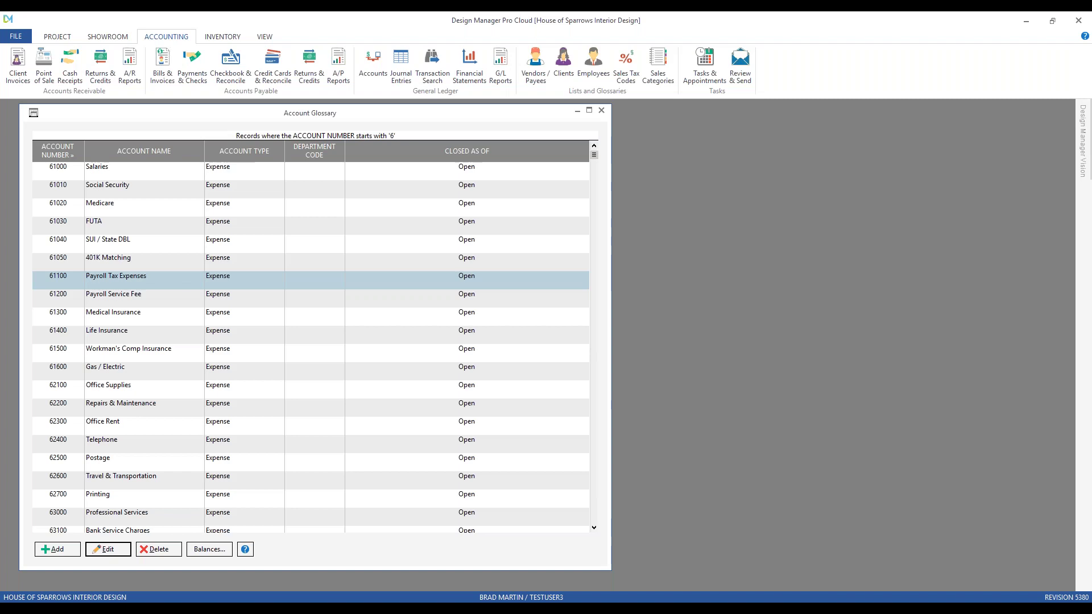
pyautogui.click(109, 257)
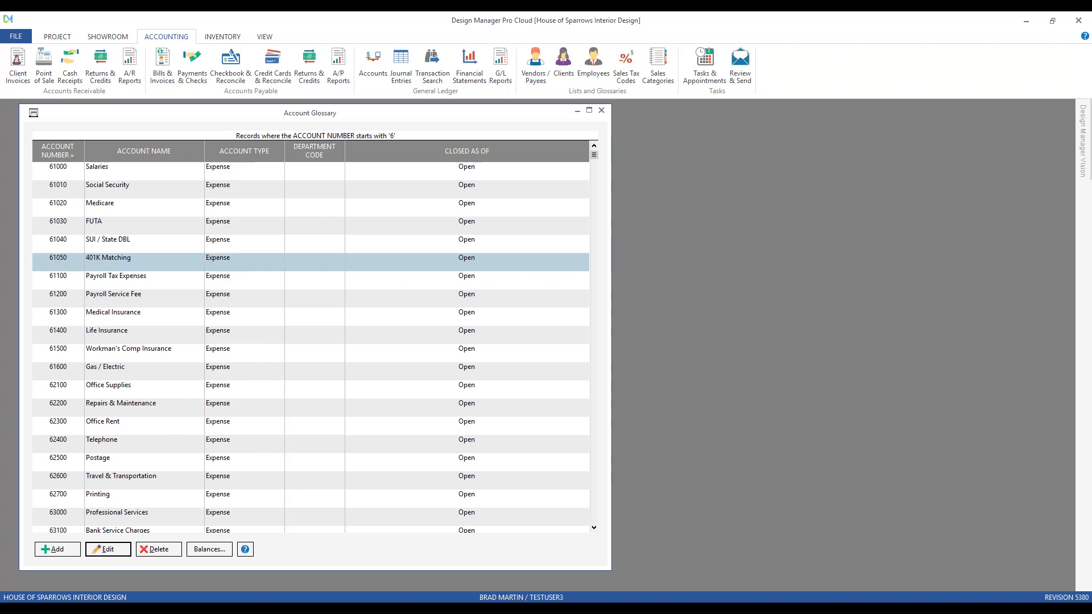
pyautogui.press('Down')
pyautogui.press('Down')
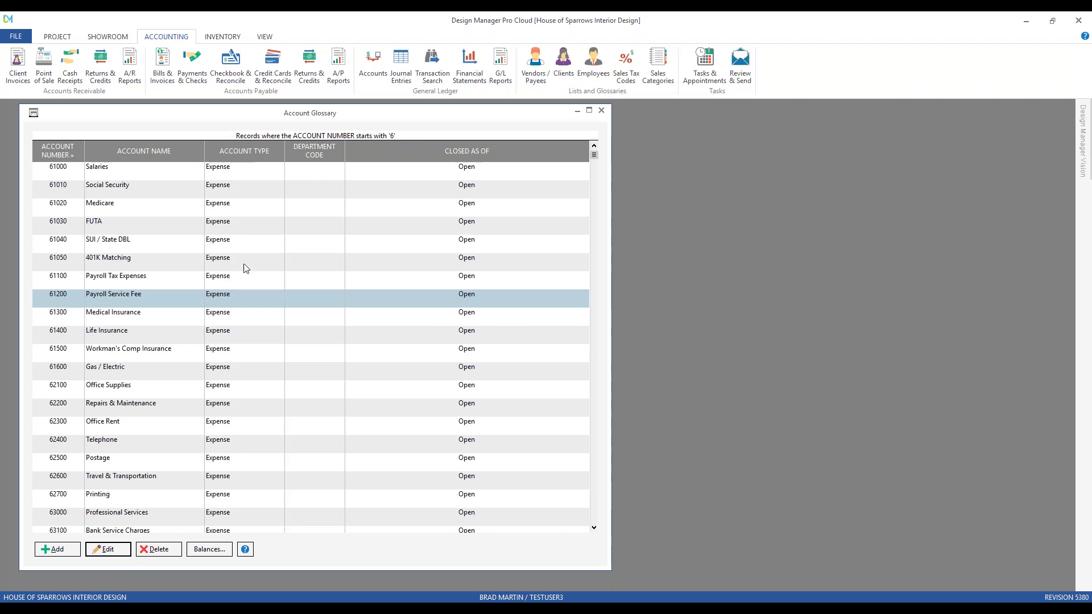
# Switch to PayrollExampleNew2020.pdf in Acrobat Reader and highlight the ETF, payroll fee, total liabilities, total employee taxes and net pay amounts
pyautogui.moveTo(361, 597)
pyautogui.click(361, 557)
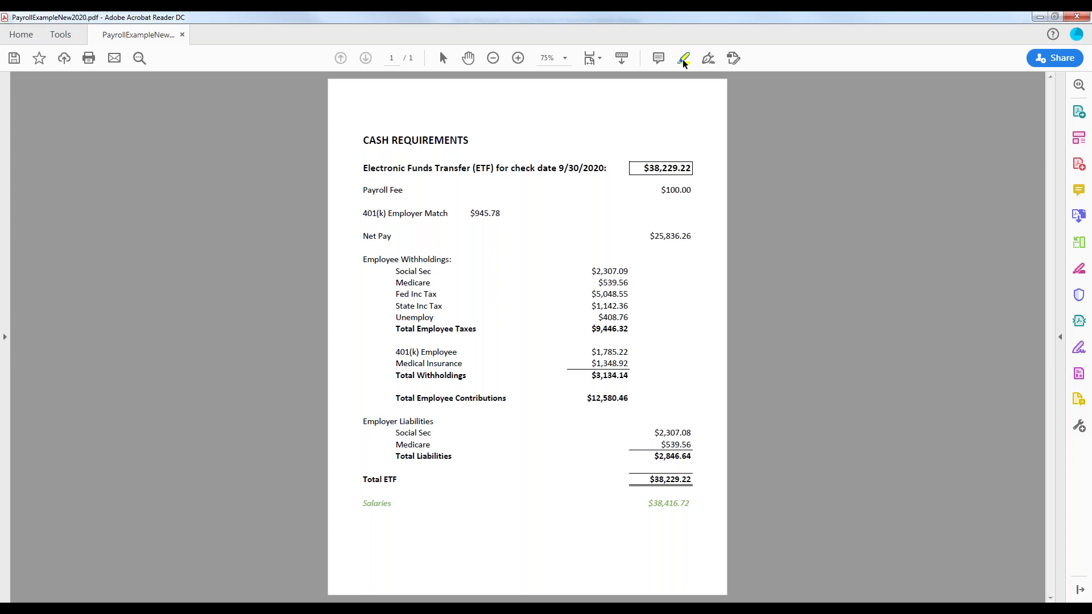
pyautogui.click(683, 61)
pyautogui.moveTo(650, 169); pyautogui.dragTo(690, 173)
pyautogui.moveTo(670, 190); pyautogui.dragTo(691, 191)
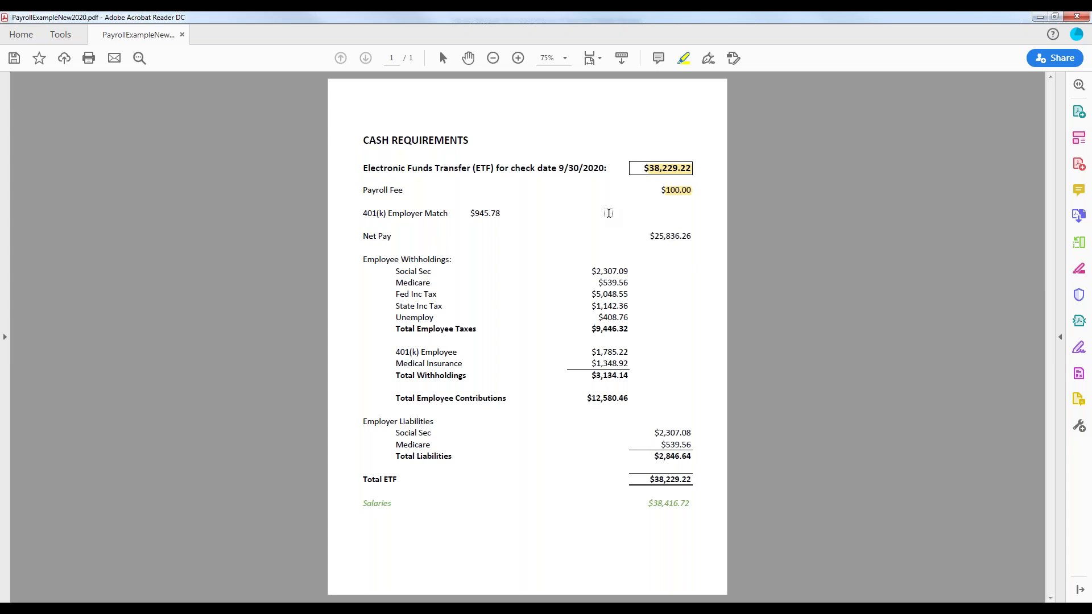
pyautogui.moveTo(661, 458); pyautogui.dragTo(692, 457)
pyautogui.moveTo(593, 330); pyautogui.dragTo(631, 334)
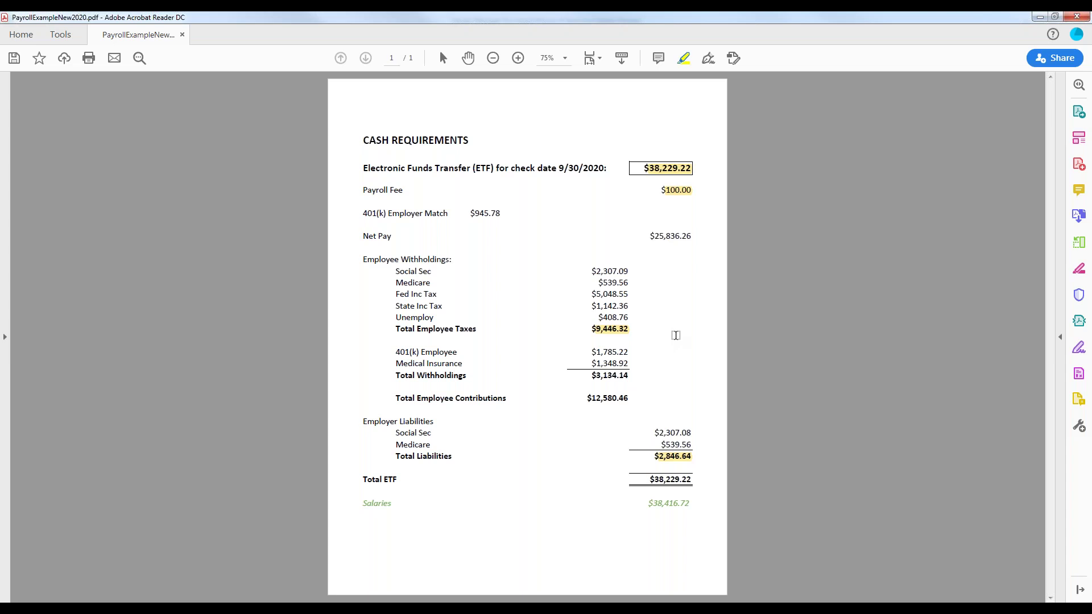
pyautogui.moveTo(657, 235); pyautogui.dragTo(692, 239)
pyautogui.moveTo(657, 505); pyautogui.dragTo(678, 505)
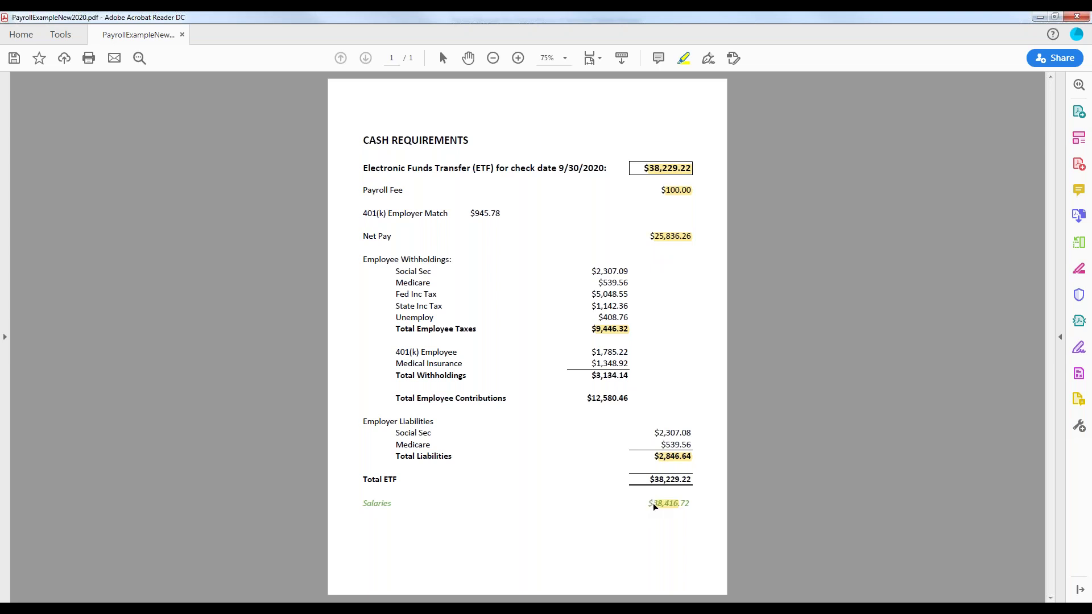
pyautogui.click(655, 505)
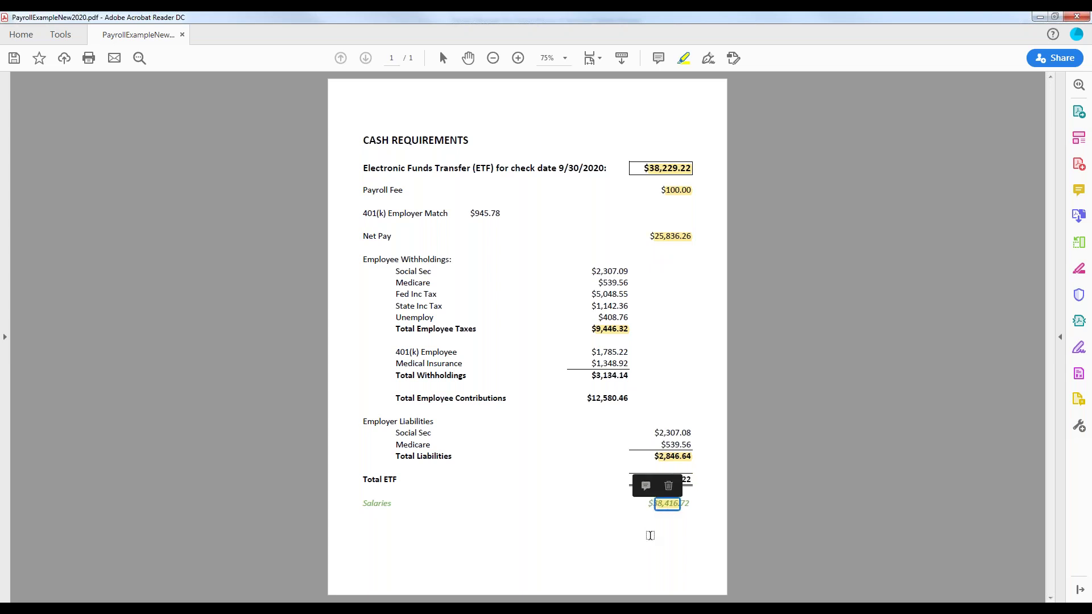
pyautogui.click(688, 548)
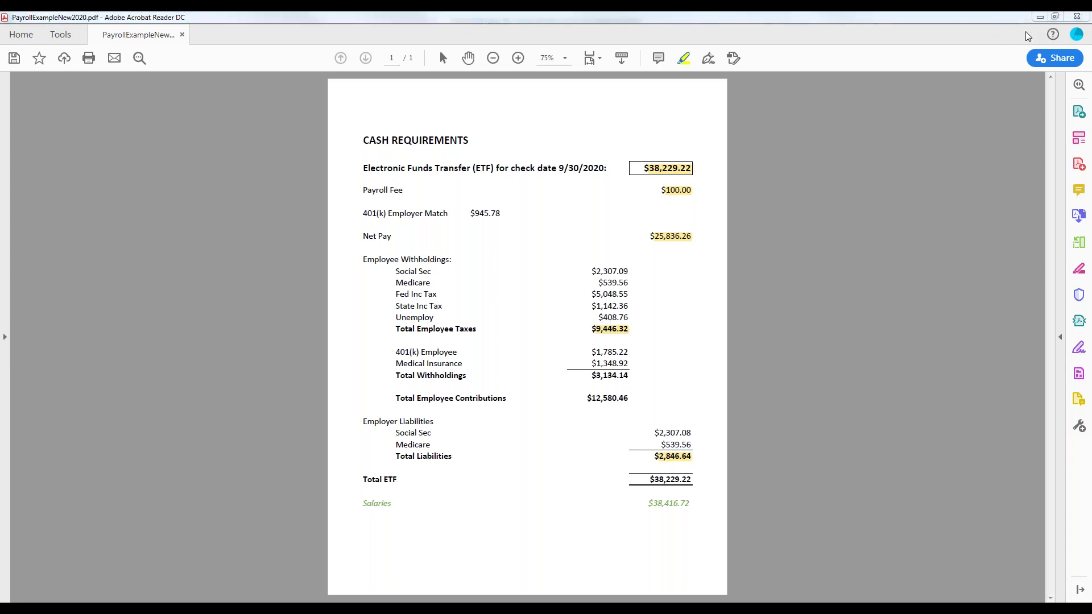
# Arrange the payroll PDF and Design Manager Pro Cloud as smaller windows side by side
pyautogui.click(1055, 17)
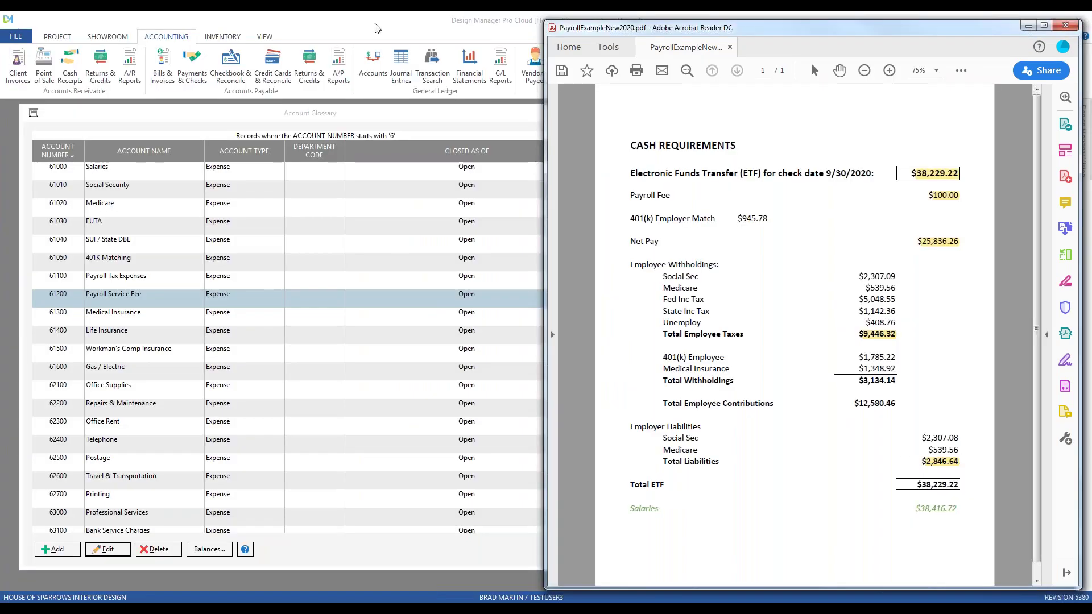
pyautogui.click(1028, 26)
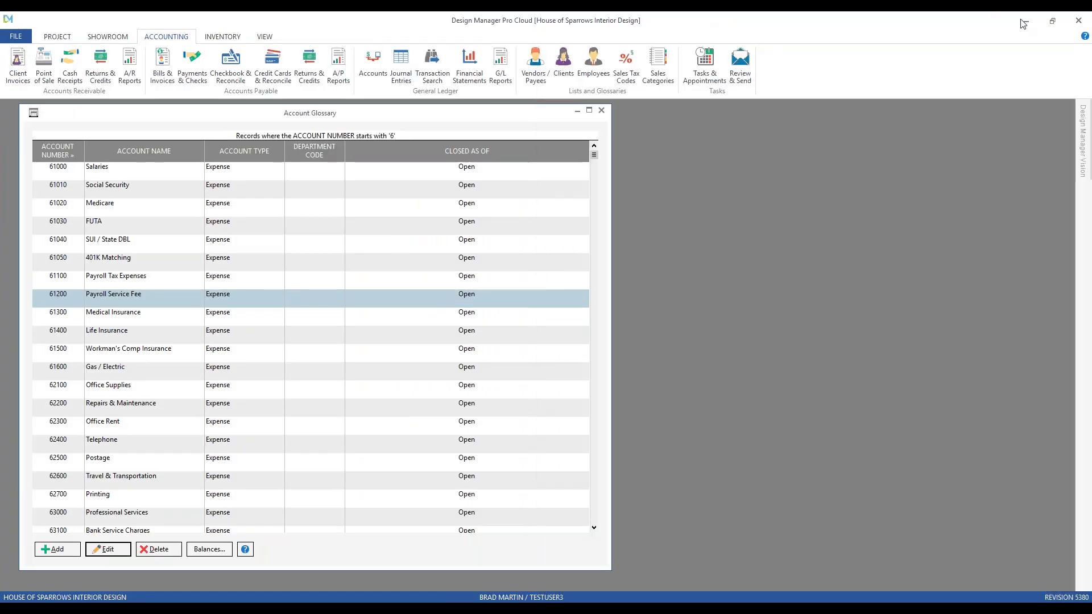
pyautogui.click(1053, 21)
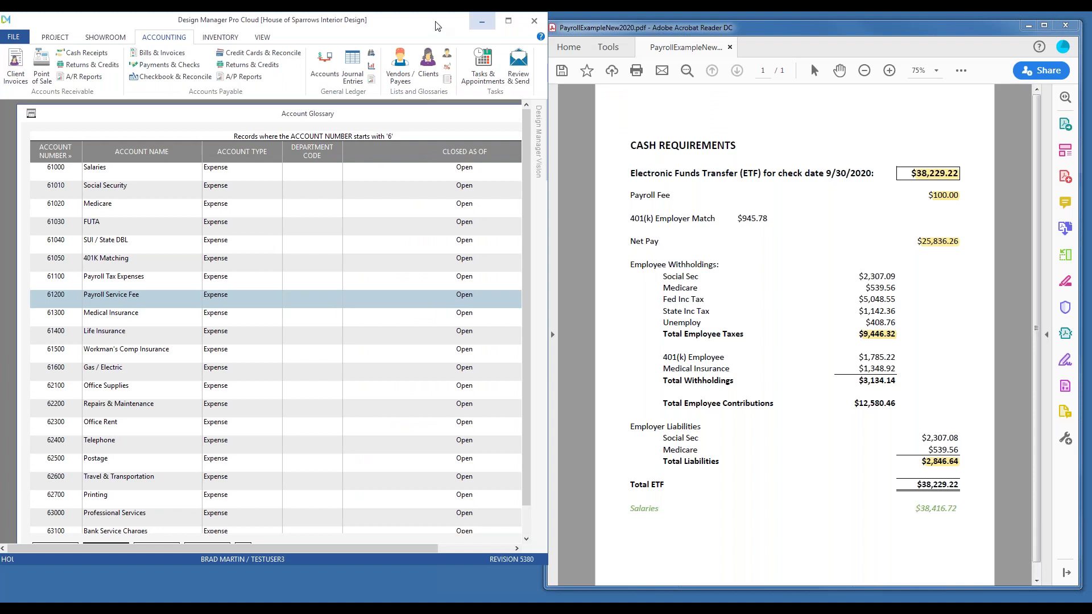
pyautogui.moveTo(436, 25); pyautogui.dragTo(438, 34)
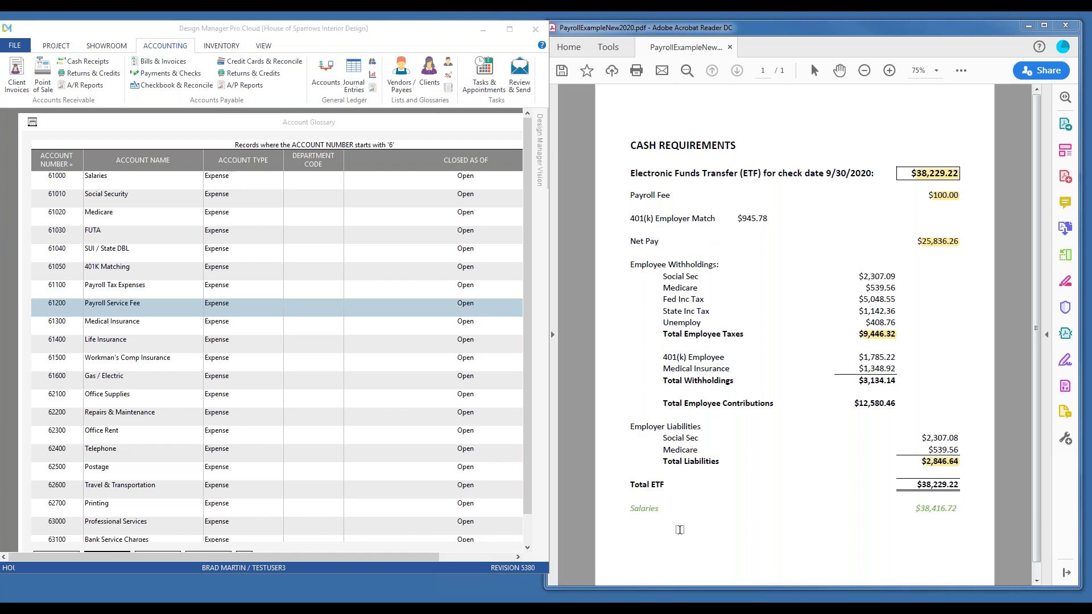
# Close the Account Glossary and open the Journal Entries window
pyautogui.click(32, 123)
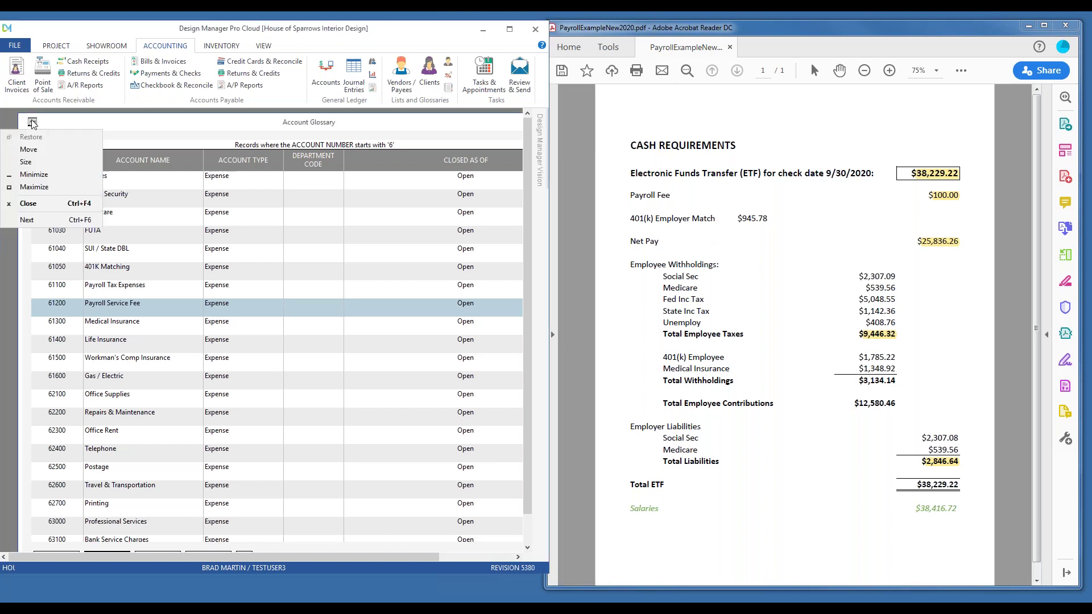
pyautogui.click(33, 122)
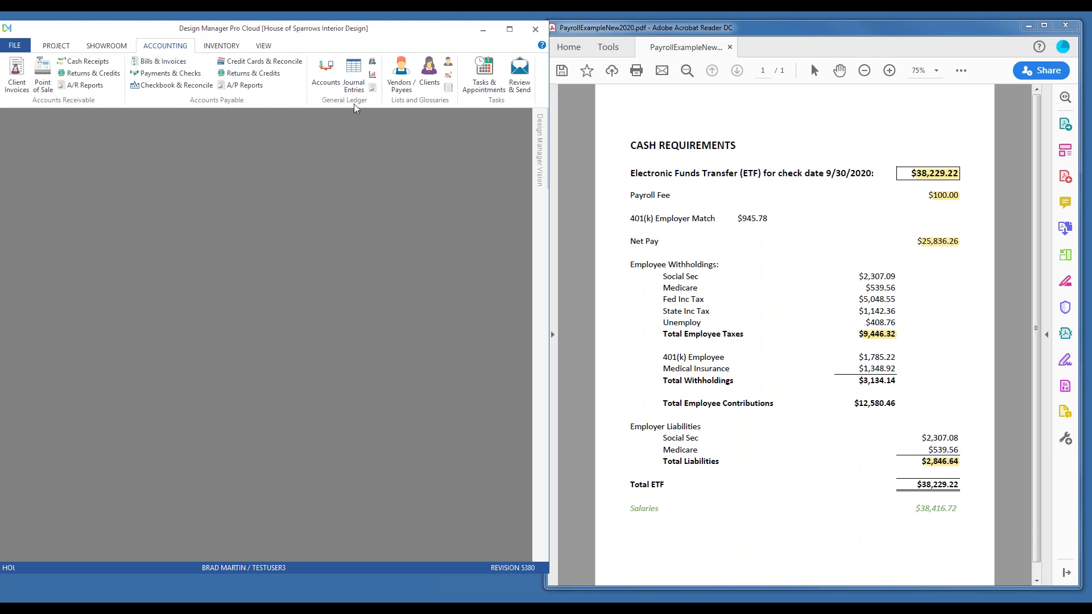
pyautogui.click(354, 75)
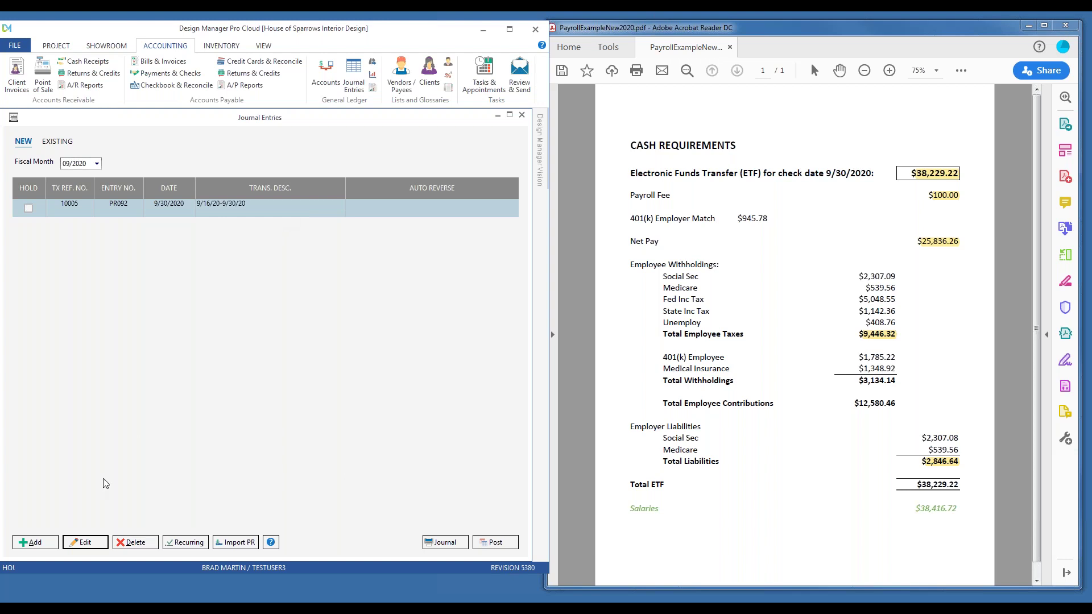
# Open journal entry PR092 for editing and review its entry date, description and Cash - Checking line
pyautogui.click(86, 543)
pyautogui.moveTo(302, 221); pyautogui.dragTo(217, 237)
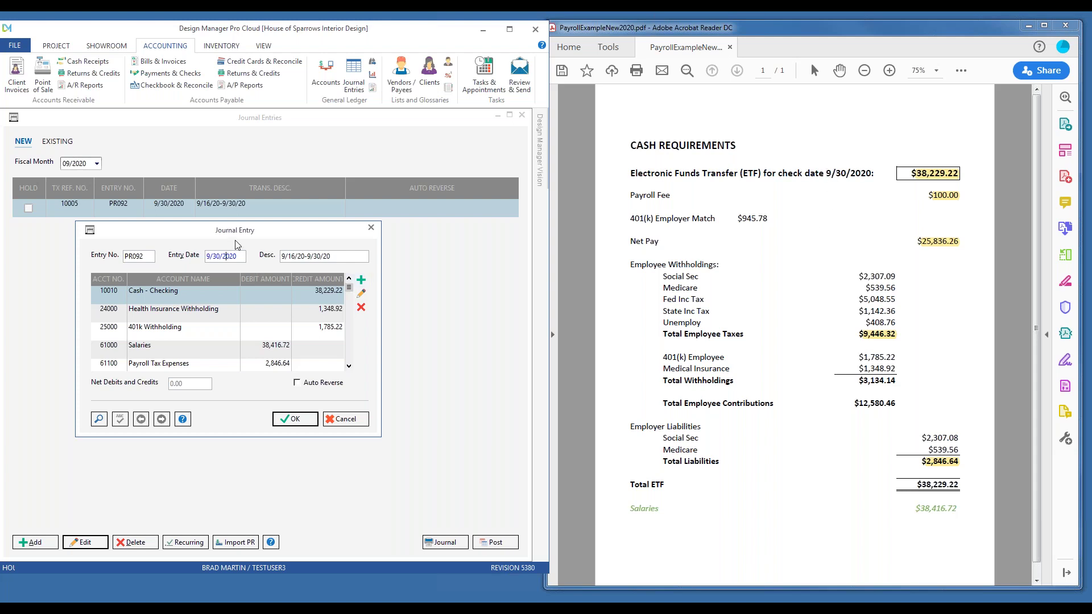
pyautogui.press('Tab')
pyautogui.click(221, 314)
pyautogui.click(217, 331)
pyautogui.click(218, 308)
pyautogui.click(226, 299)
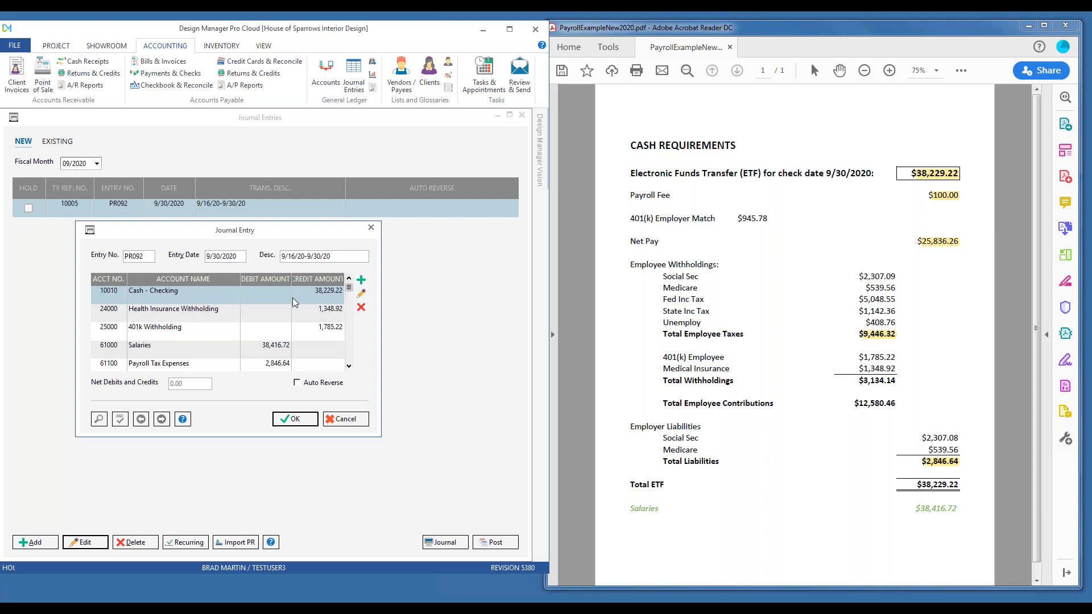
# View the credit distribution of the Cash - Checking line in PR092 and leave it without saving
pyautogui.click(361, 293)
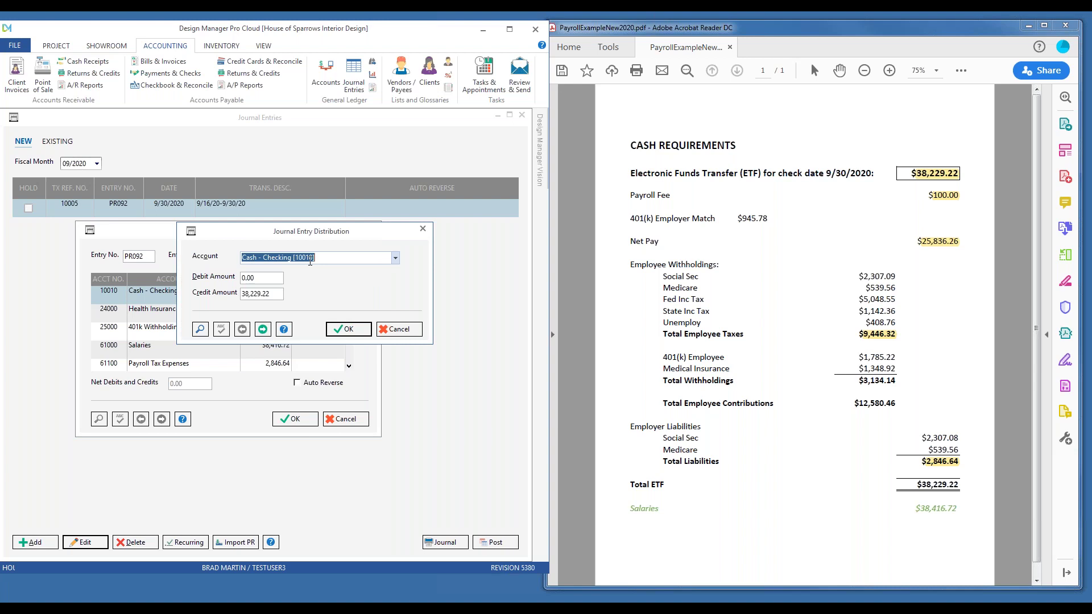
pyautogui.click(282, 294)
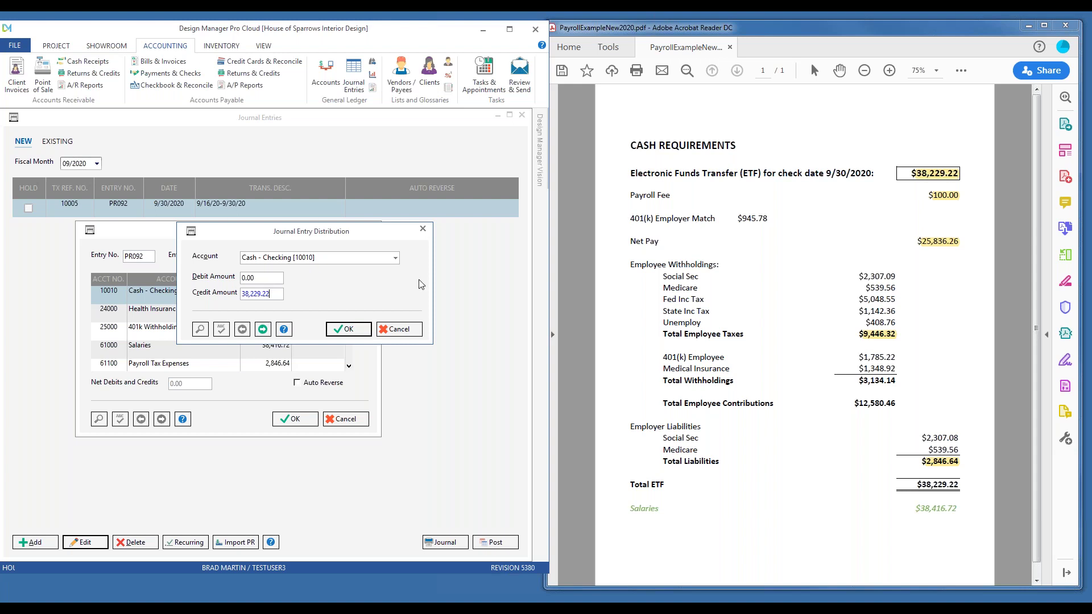
pyautogui.click(408, 330)
pyautogui.click(253, 318)
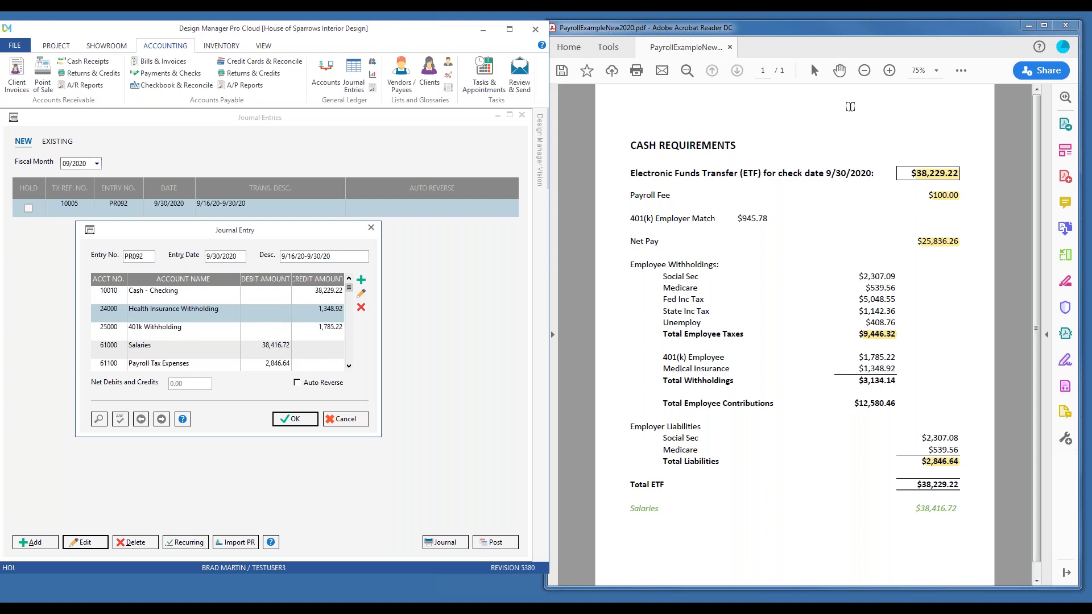
# Compare the 401(k) Employee and Medical Insurance amounts in the payroll PDF with PR092, viewing the Health Insurance Withholding distribution without saving
pyautogui.click(814, 70)
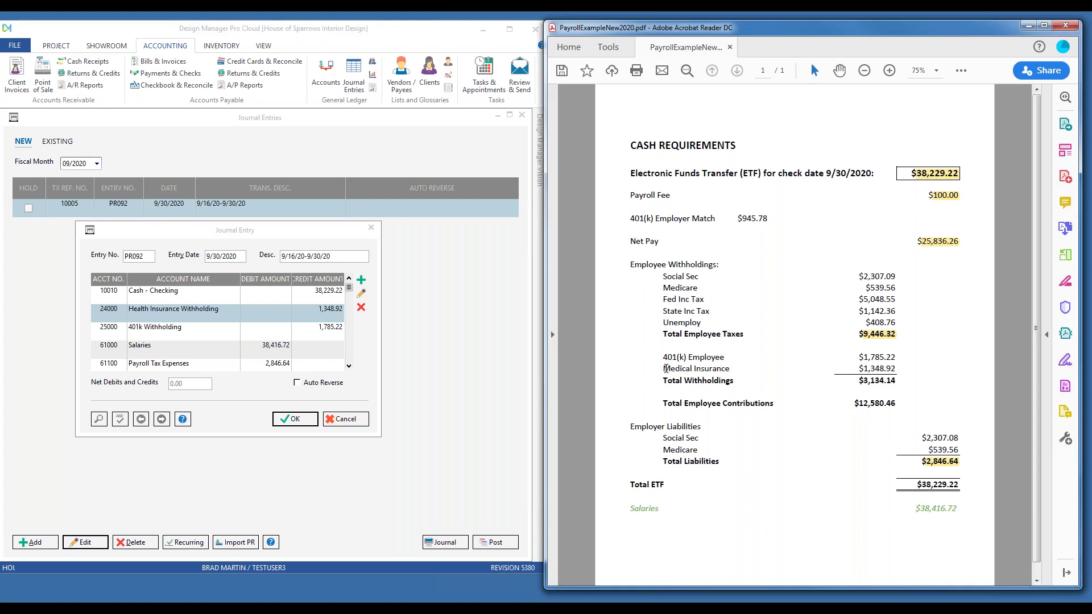
pyautogui.moveTo(663, 369); pyautogui.dragTo(724, 357)
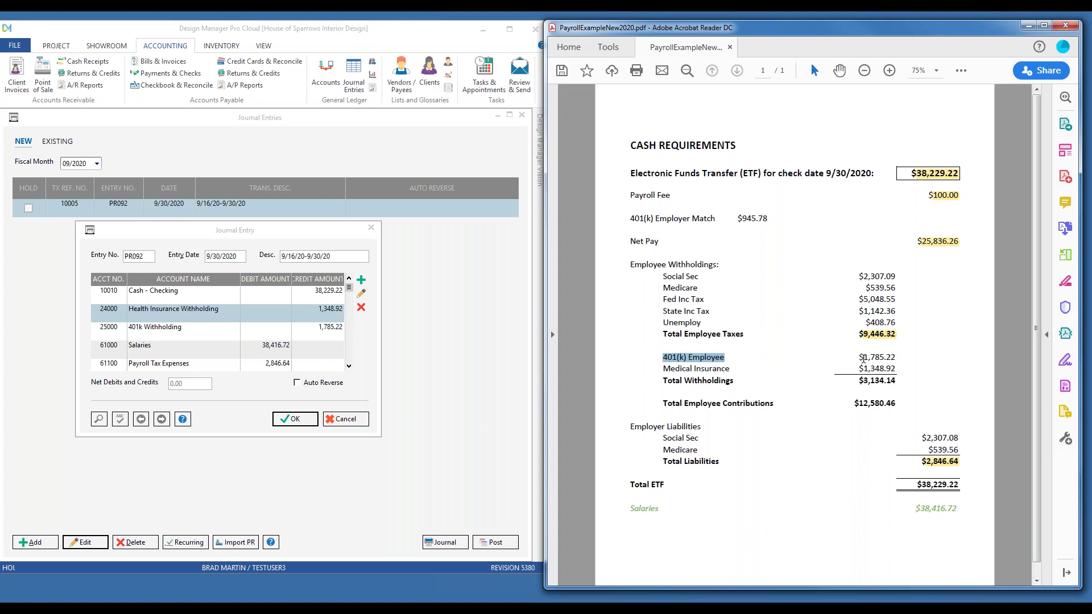
pyautogui.click(257, 333)
pyautogui.click(255, 319)
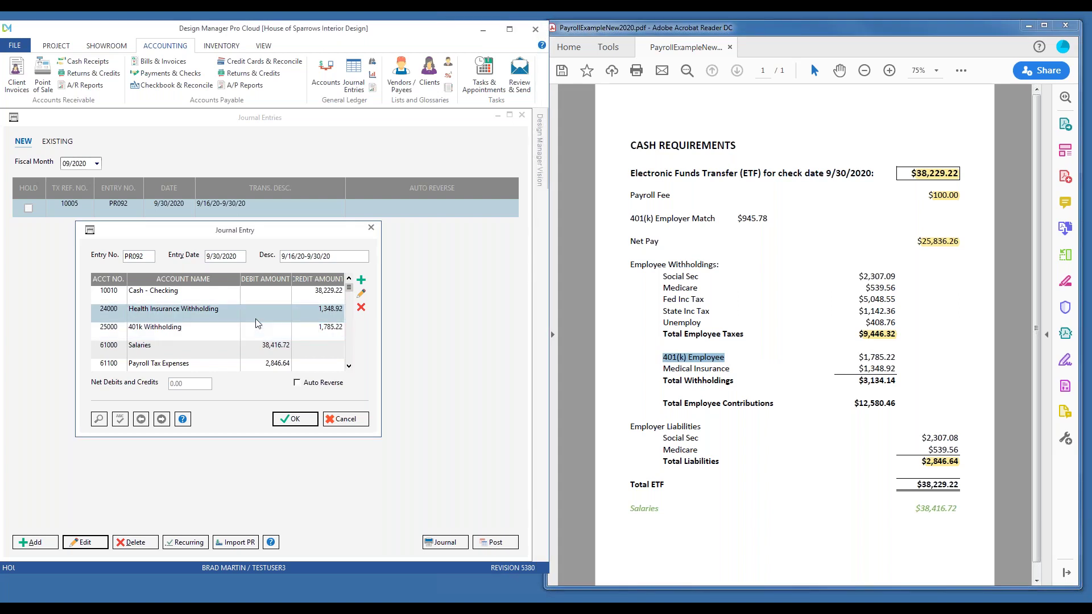
pyautogui.click(360, 293)
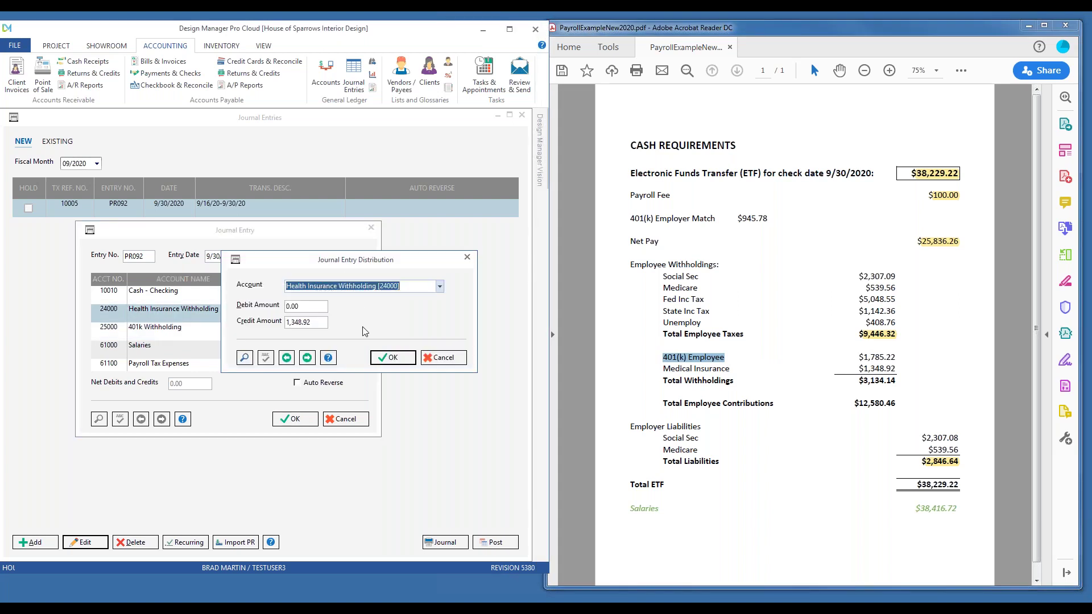
pyautogui.click(446, 359)
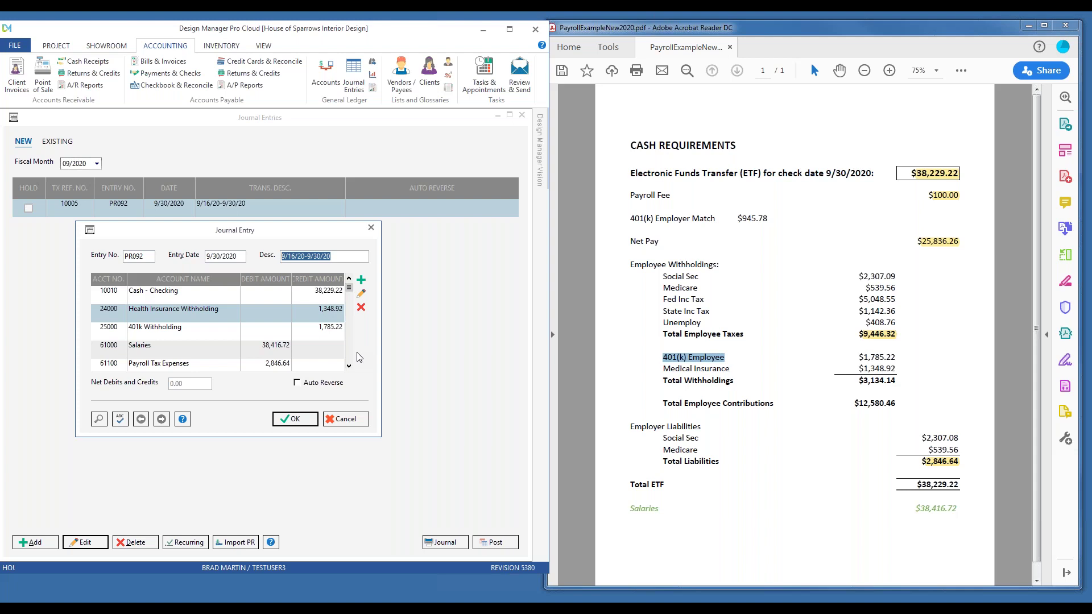
# Review the Salaries, Payroll Tax Expenses and Payroll Service Fee lines of PR092, check its net balance and save the entry
pyautogui.click(326, 329)
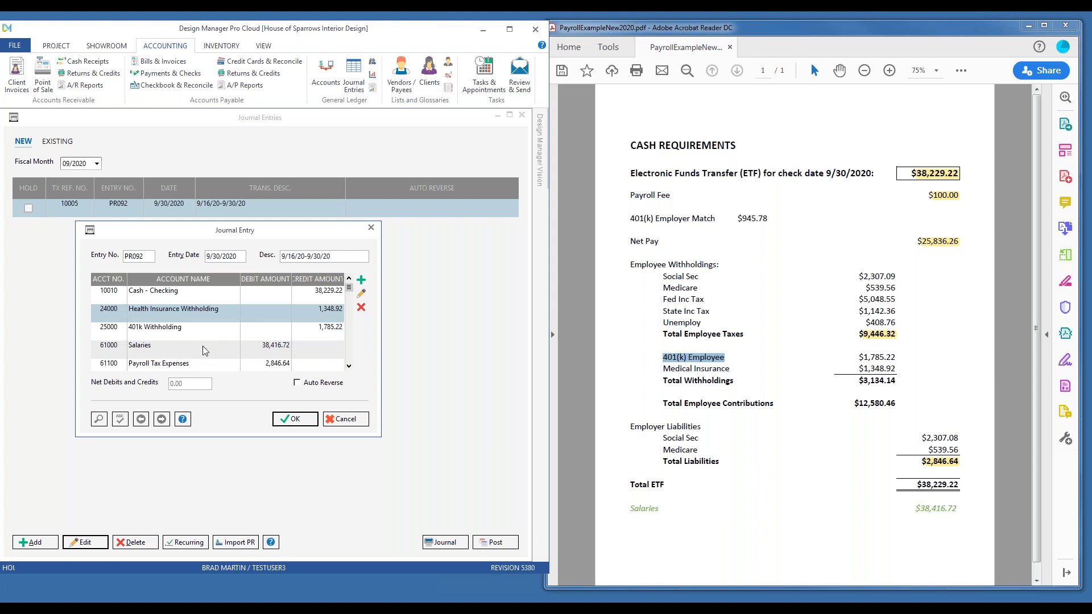
pyautogui.click(174, 349)
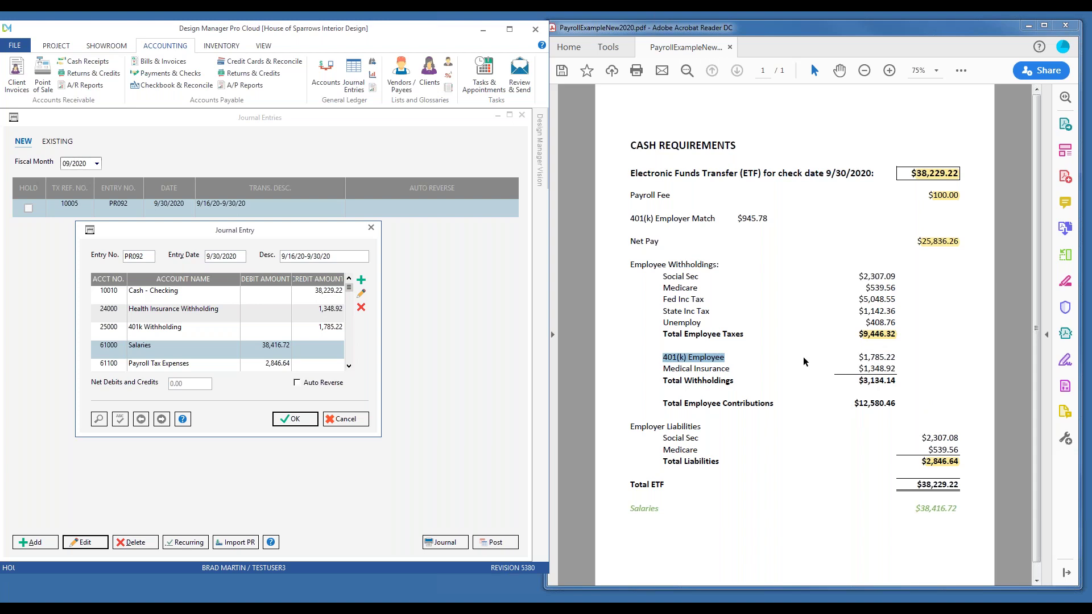
pyautogui.click(349, 365)
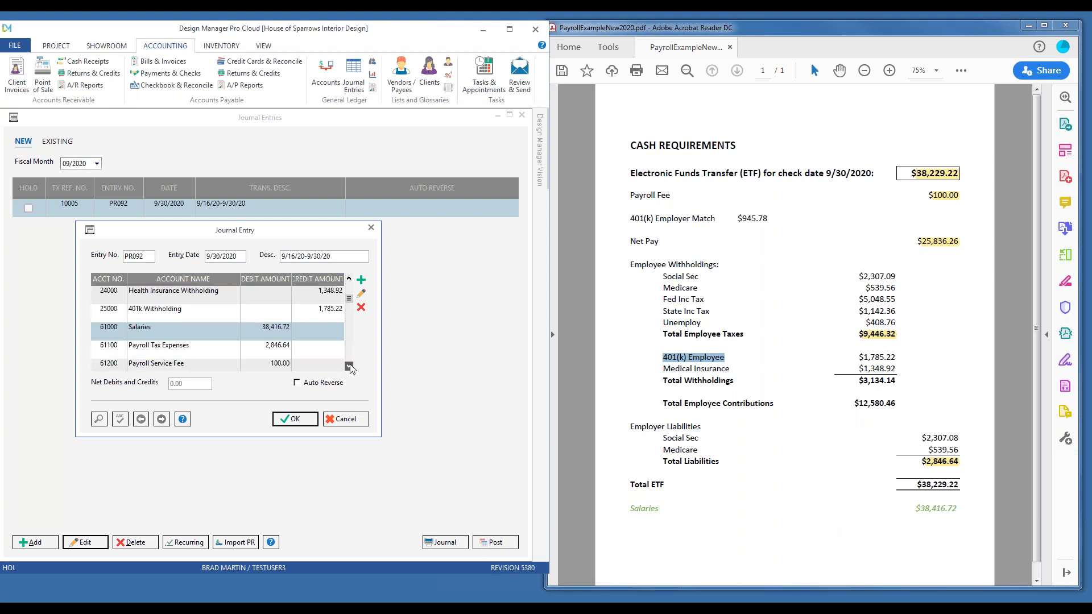
pyautogui.click(284, 353)
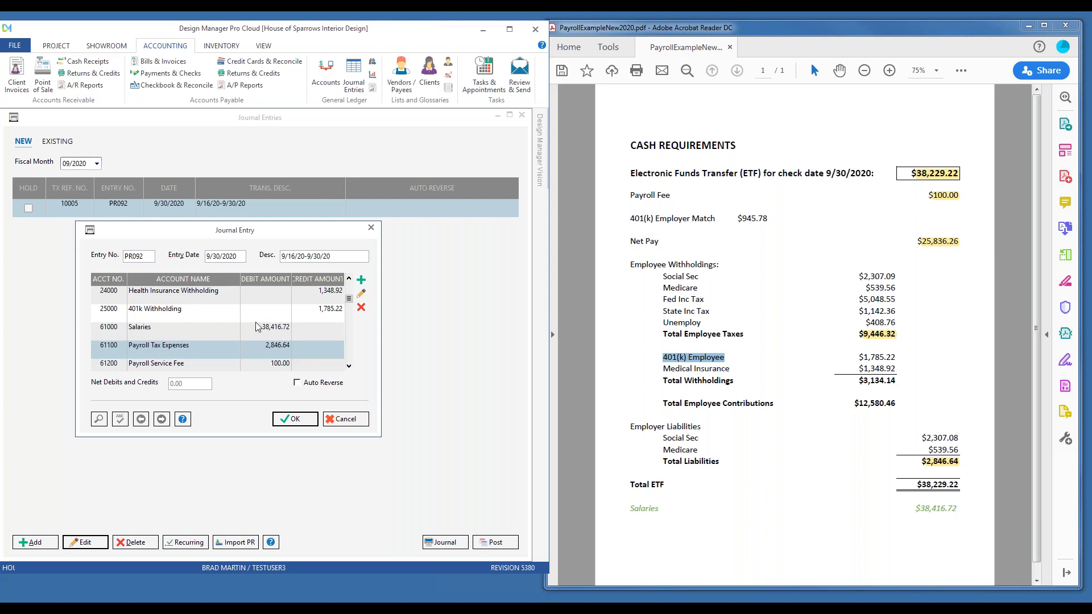
pyautogui.scroll(-1, 254, 322)
pyautogui.click(111, 353)
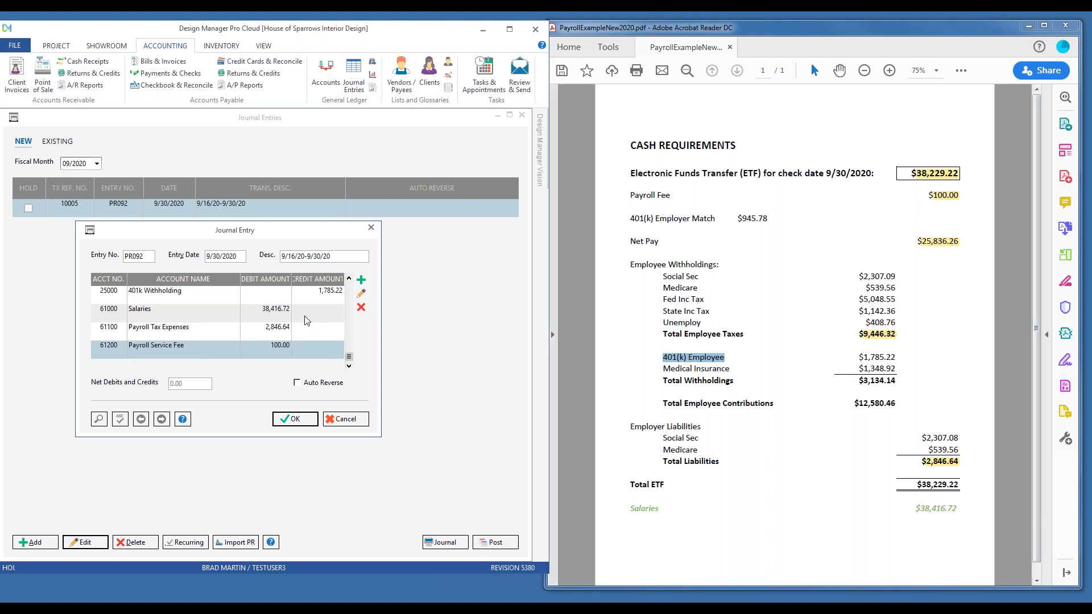
pyautogui.scroll(2, 292, 316)
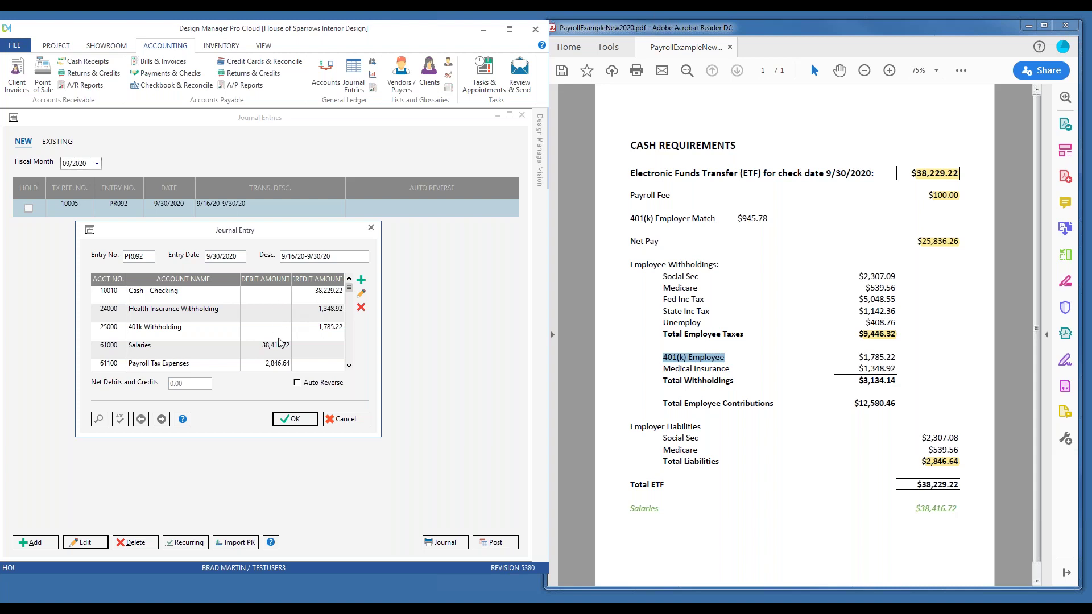
pyautogui.scroll(-2, 279, 332)
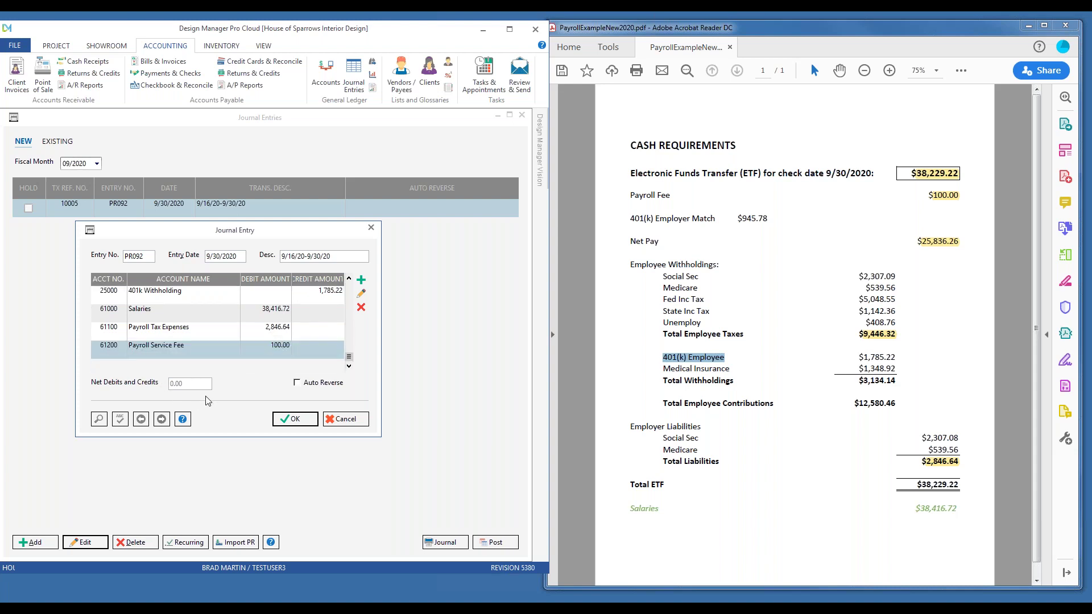
pyautogui.scroll(2, 216, 367)
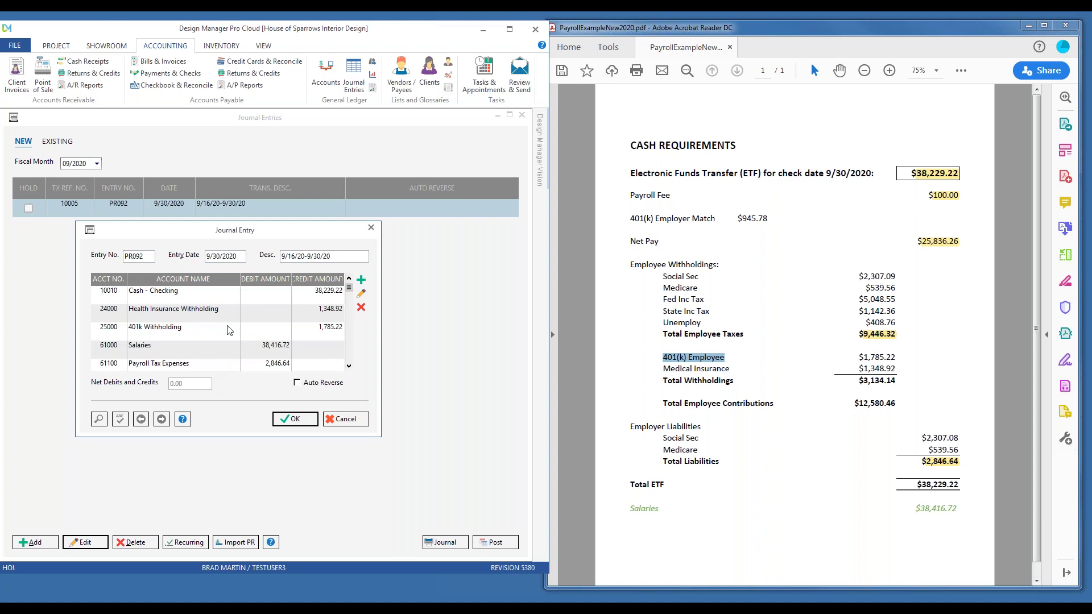
pyautogui.scroll(-2, 228, 328)
pyautogui.scroll(2, 219, 324)
pyautogui.click(307, 419)
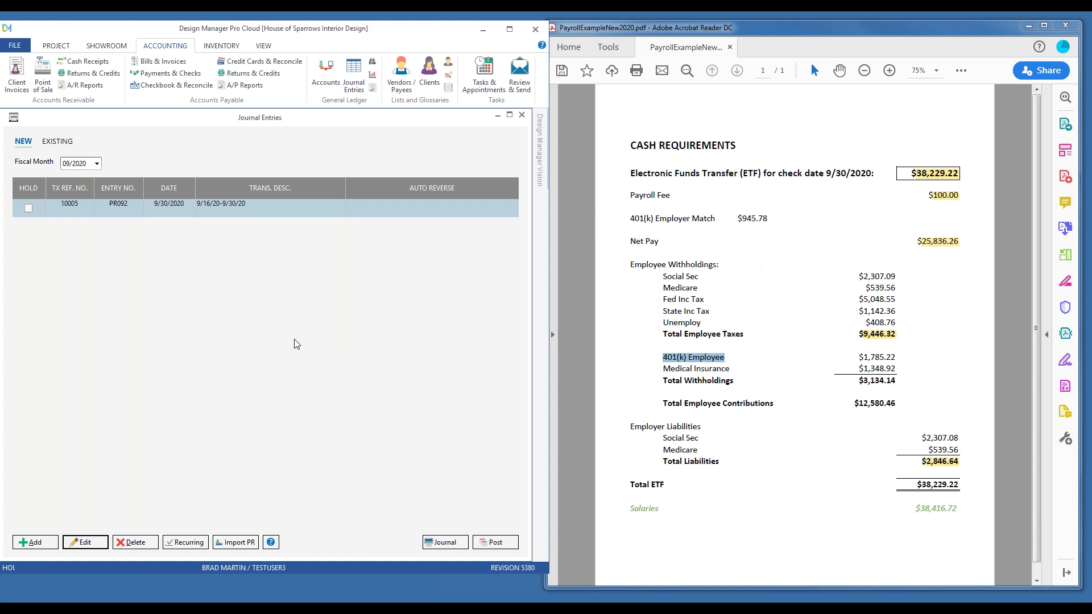
# Open the recurring journal entries and examine the distribution lines of the PR template, leaving it without saving
pyautogui.click(184, 543)
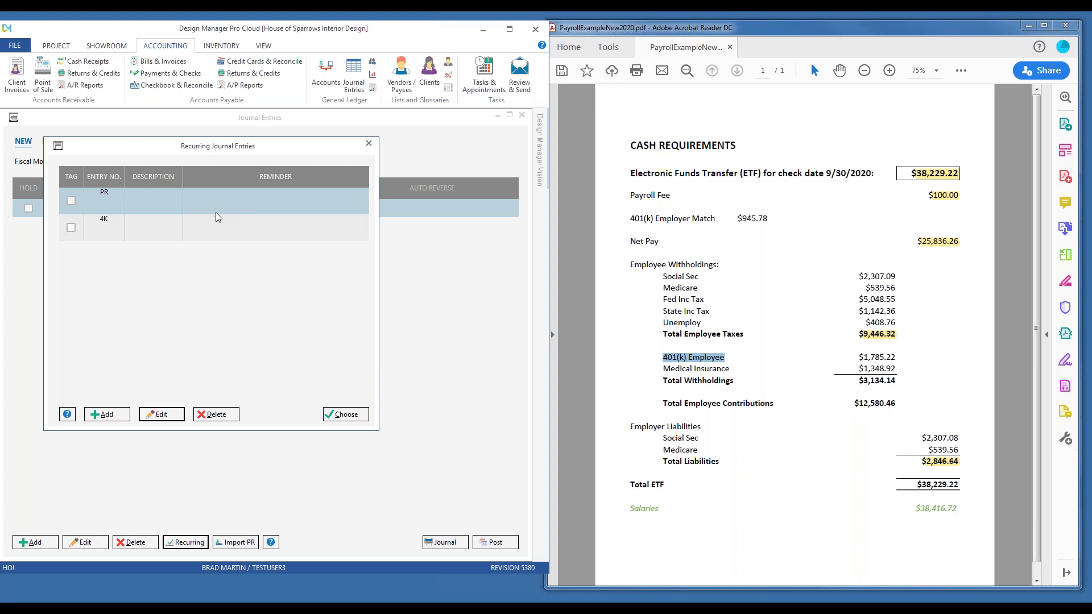
pyautogui.click(162, 415)
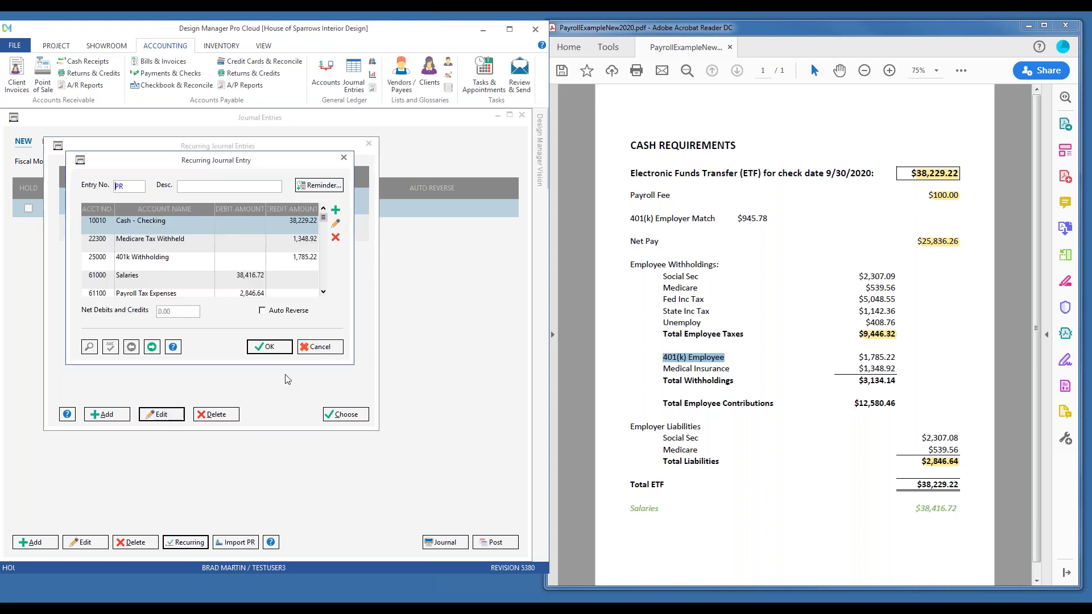
pyautogui.click(323, 293)
pyautogui.click(324, 292)
pyautogui.click(323, 214)
pyautogui.click(336, 346)
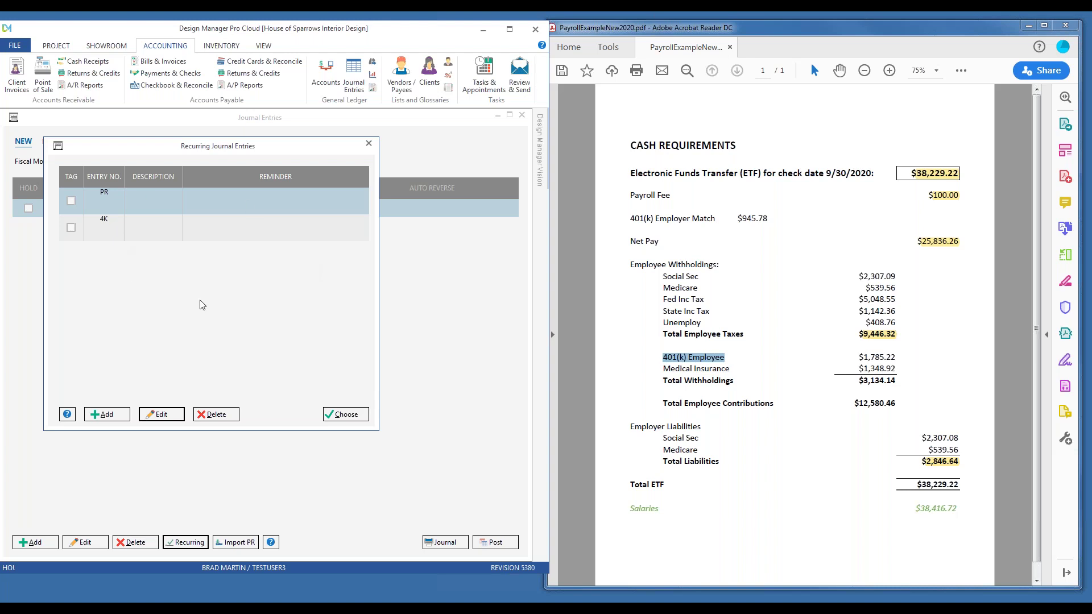
# Select the 401(k) Employer Match amount in the PDF and bring the 4K recurring entry into the new journal entries
pyautogui.click(71, 200)
pyautogui.click(71, 202)
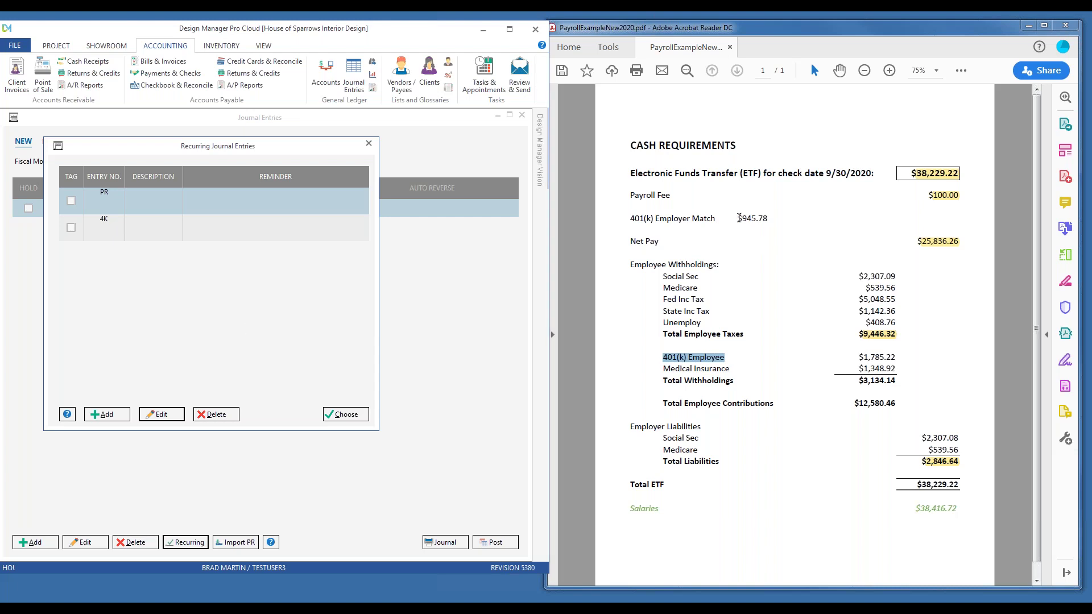
pyautogui.moveTo(738, 219); pyautogui.dragTo(768, 218)
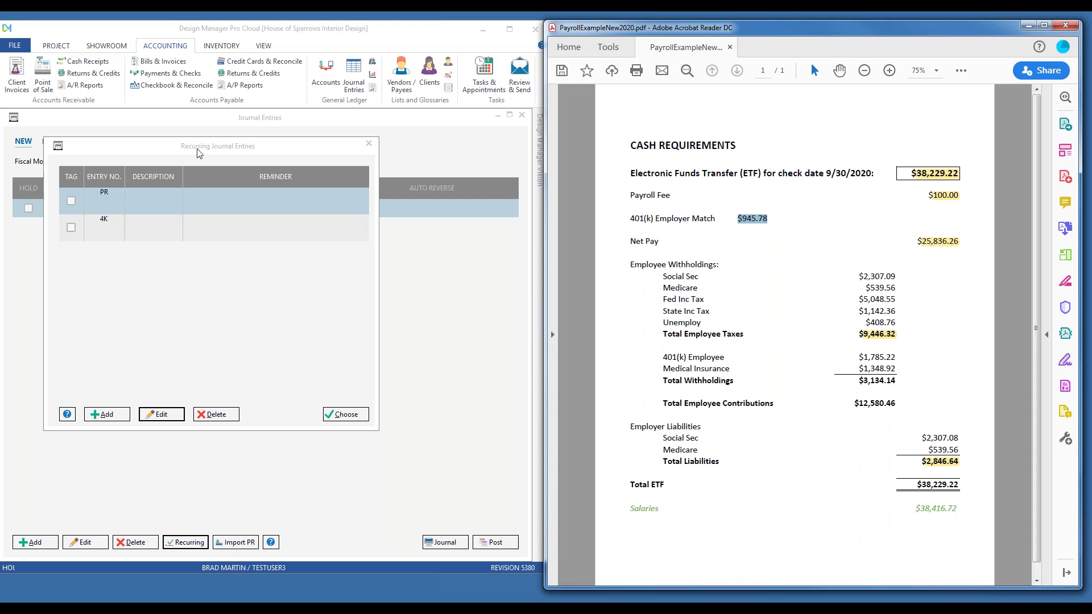
pyautogui.click(215, 149)
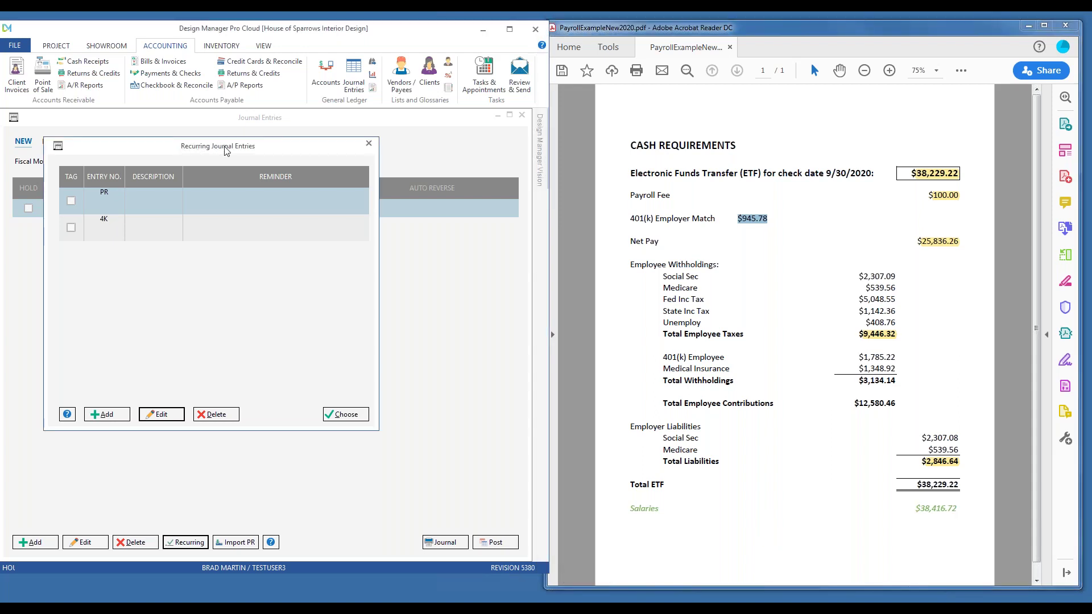
pyautogui.click(72, 229)
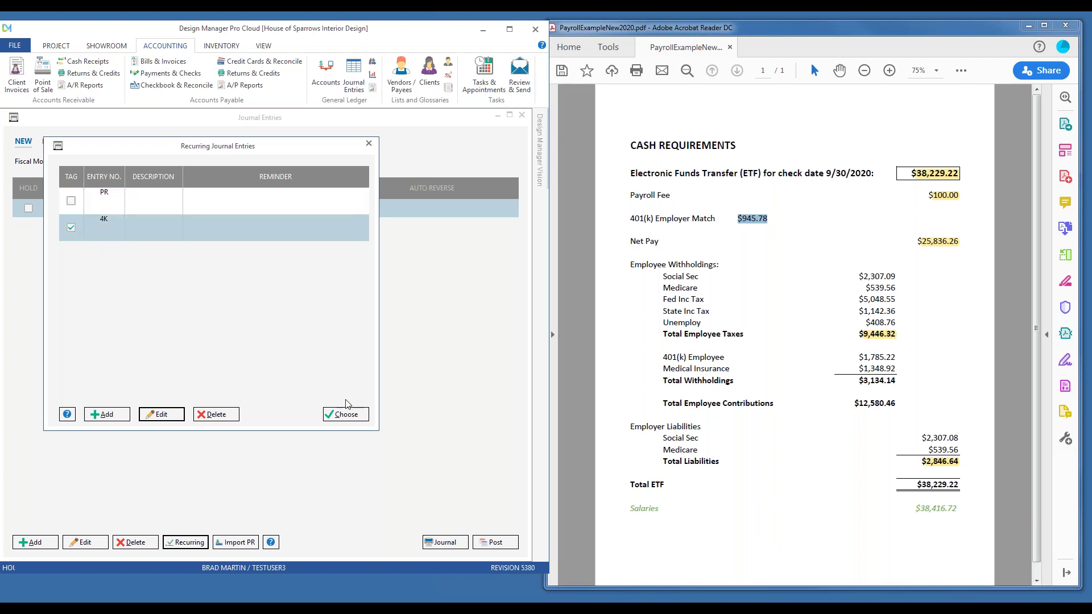
pyautogui.click(346, 415)
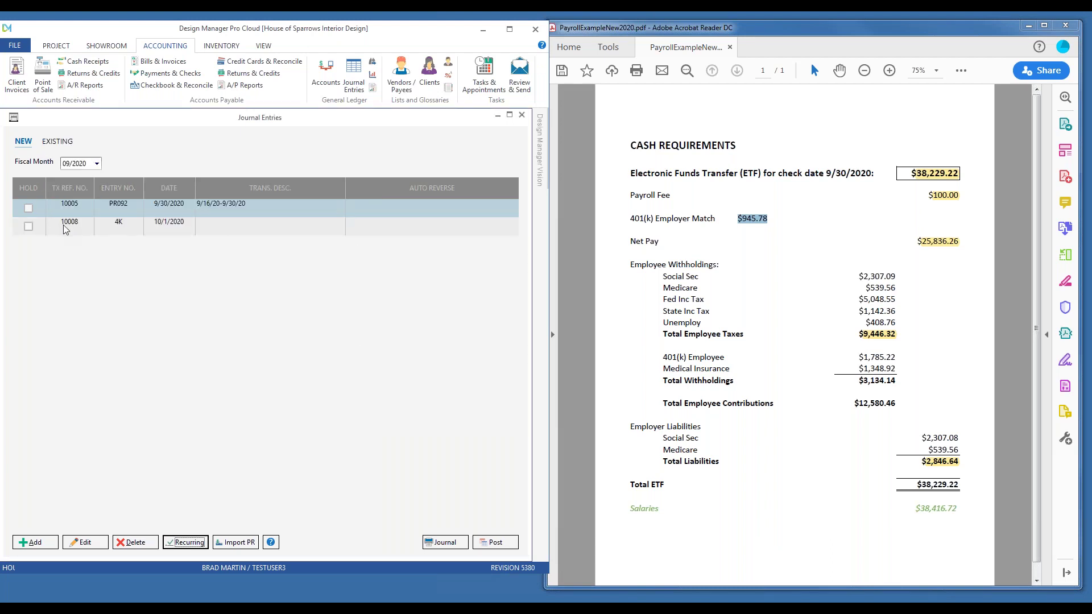
# Edit the 4K journal entry with entry number 4K092, entry date 9/30/2020 and description 9/16/20-9/30/20
pyautogui.click(178, 228)
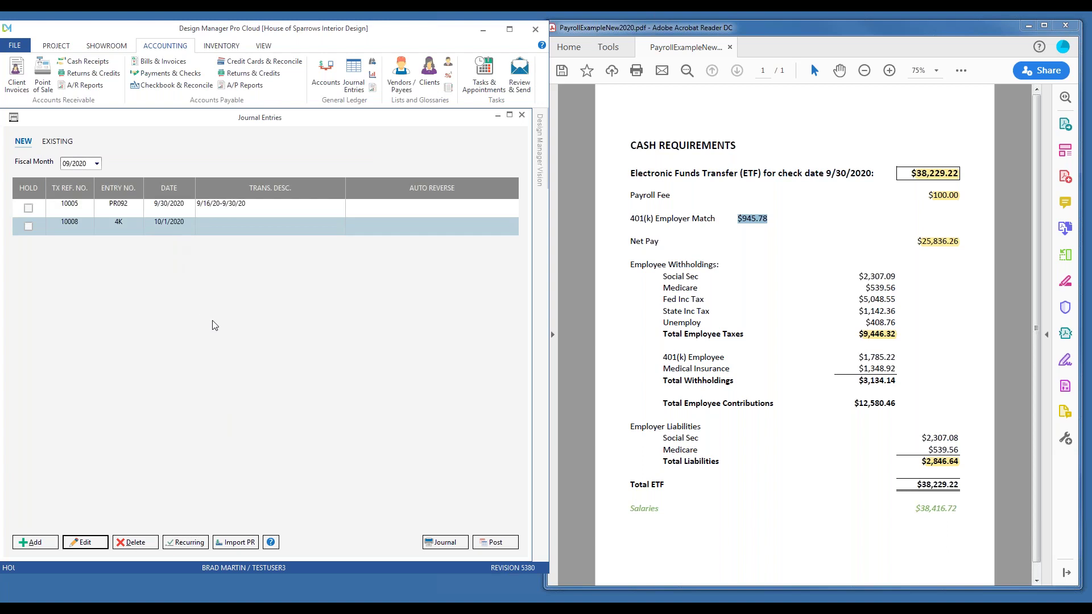
pyautogui.doubleClick(144, 228)
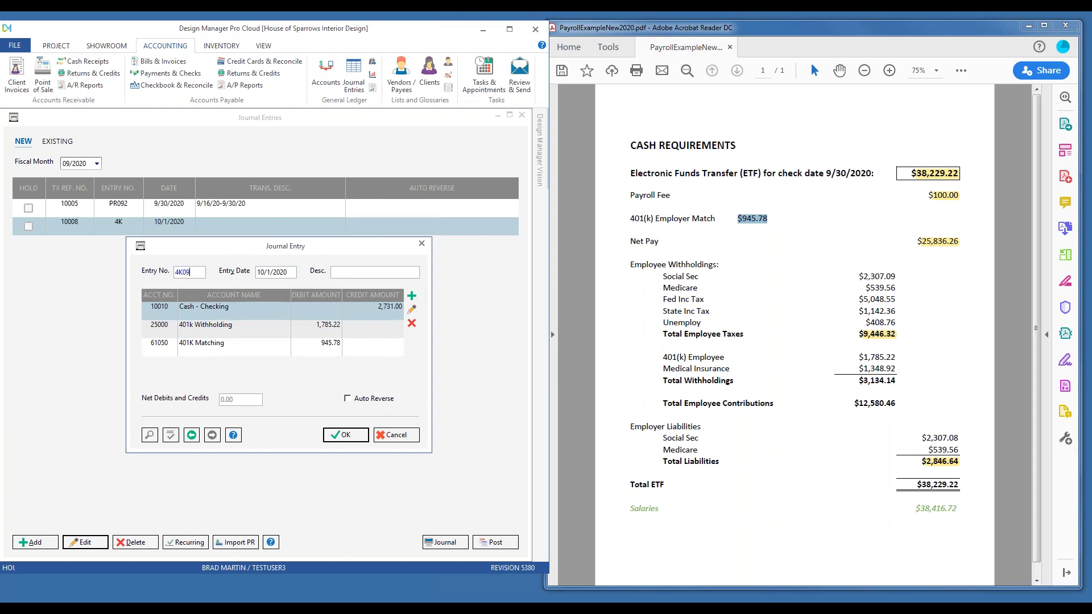
pyautogui.write('2')
pyautogui.press('Tab')
pyautogui.click(149, 435)
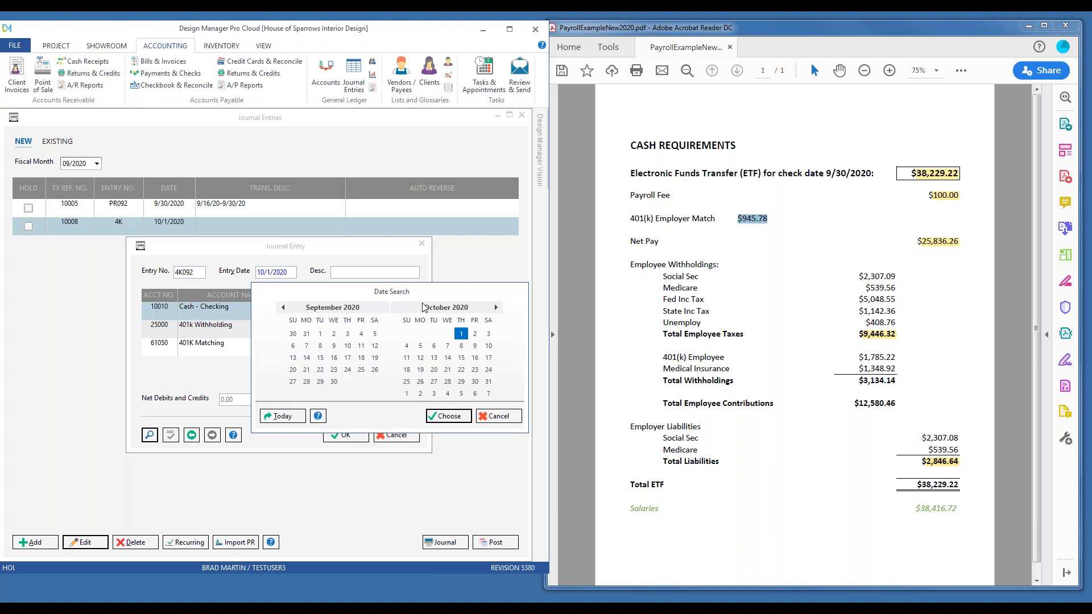
pyautogui.click(447, 416)
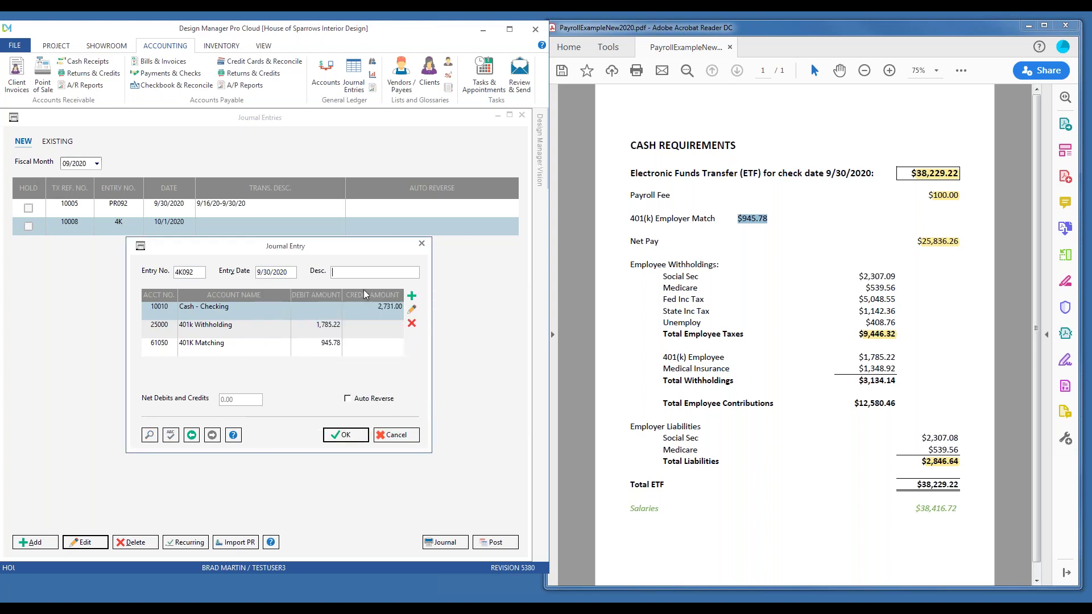
pyautogui.write('9/16/20-9/30/20')
# Check the 401K Matching and Cash - Checking lines of entry 4K092 against the PDF and save the entry
pyautogui.click(254, 332)
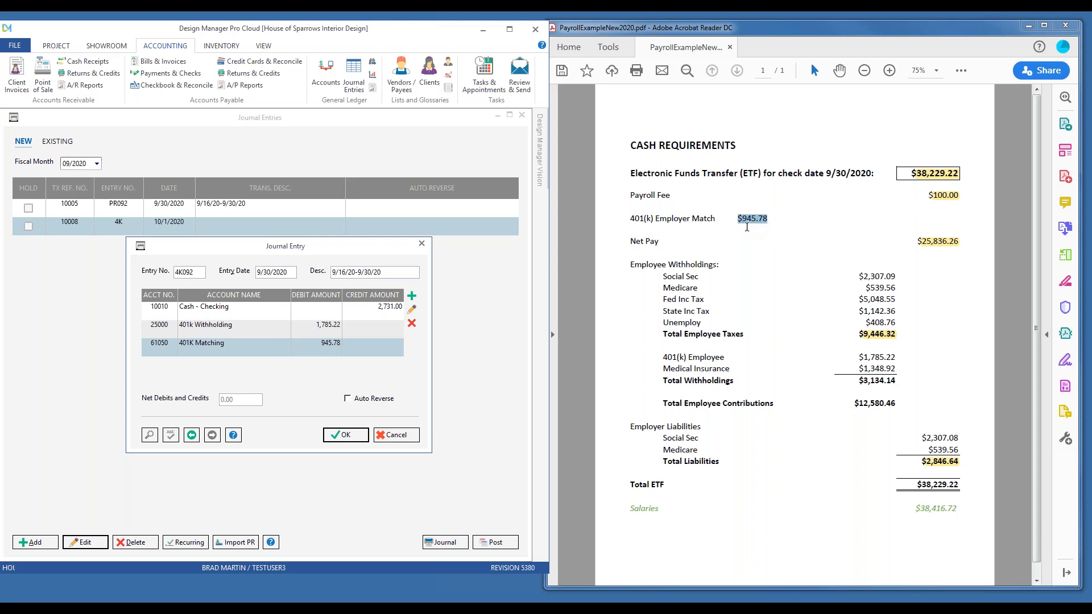
pyautogui.click(340, 352)
pyautogui.click(387, 316)
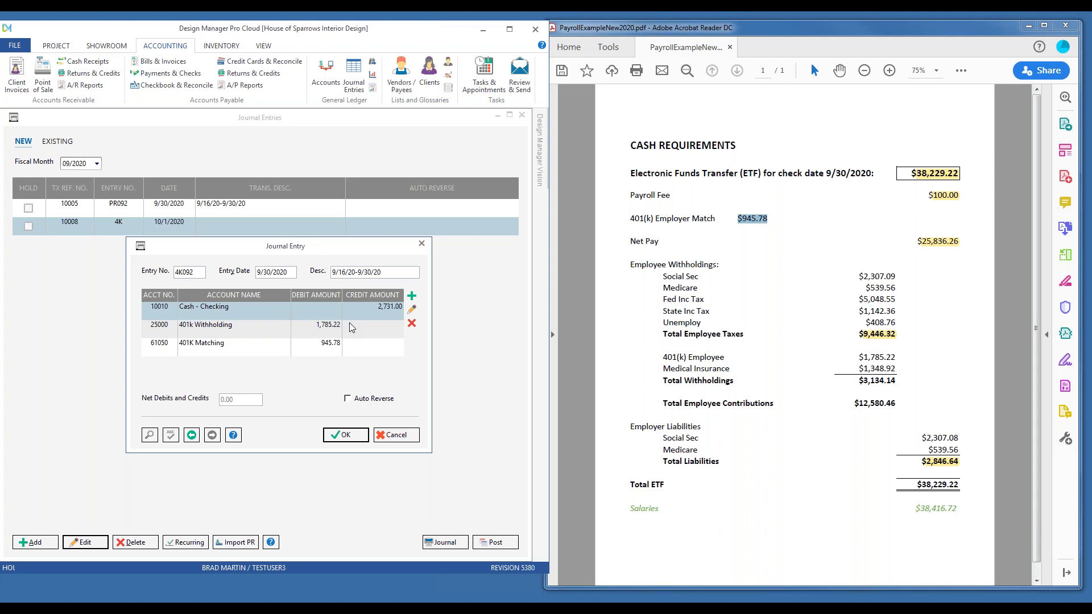
pyautogui.click(357, 435)
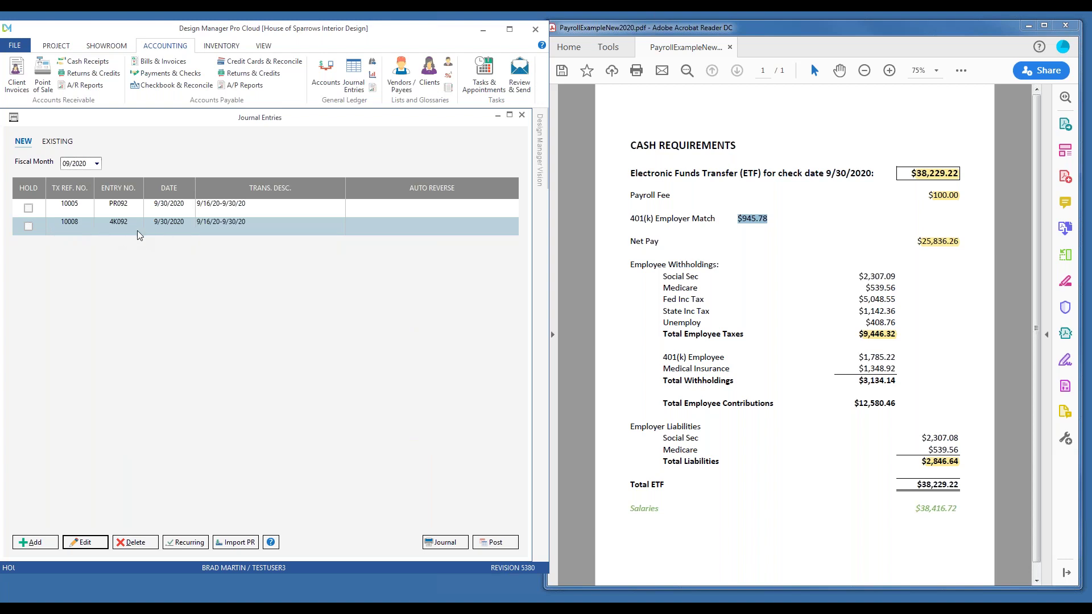
# Post the new journal entries PR092 and 4K092 into fiscal month 09/2020 and check them among the existing entries
pyautogui.click(137, 231)
pyautogui.click(446, 543)
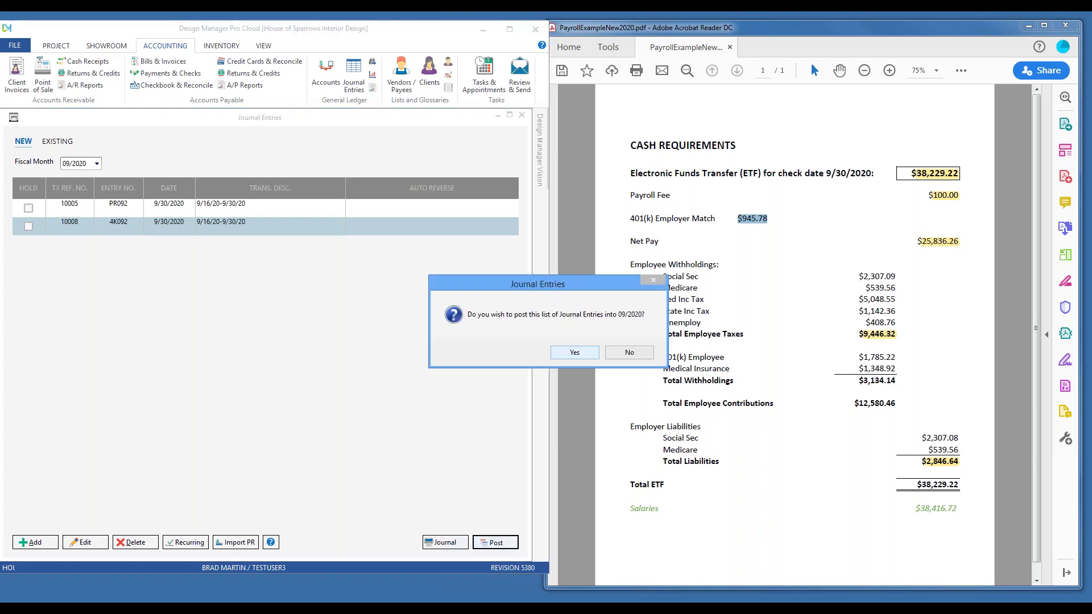
pyautogui.click(572, 352)
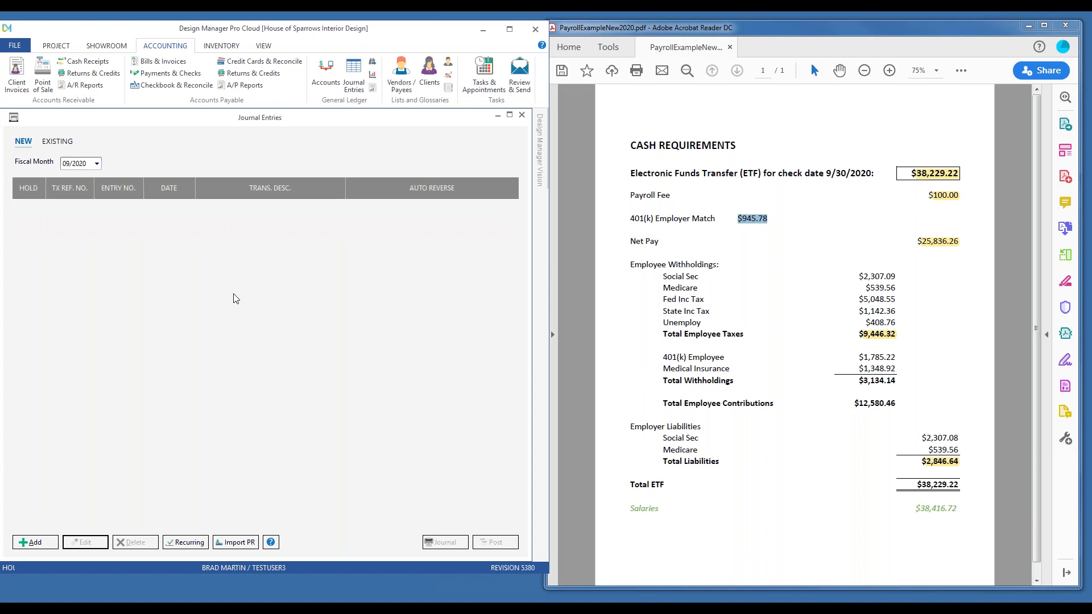
pyautogui.click(65, 146)
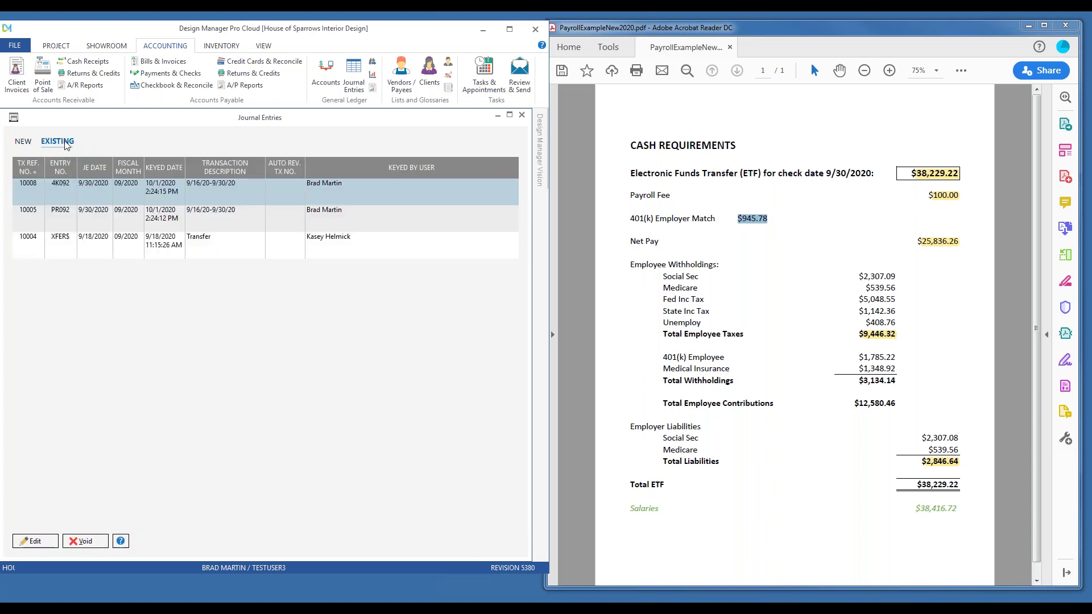
pyautogui.click(24, 141)
# Minimise the journal entries, maximise the program window, and view the Cash - Checking checkbook for 09/2020, selecting both posted payroll entries
pyautogui.click(498, 116)
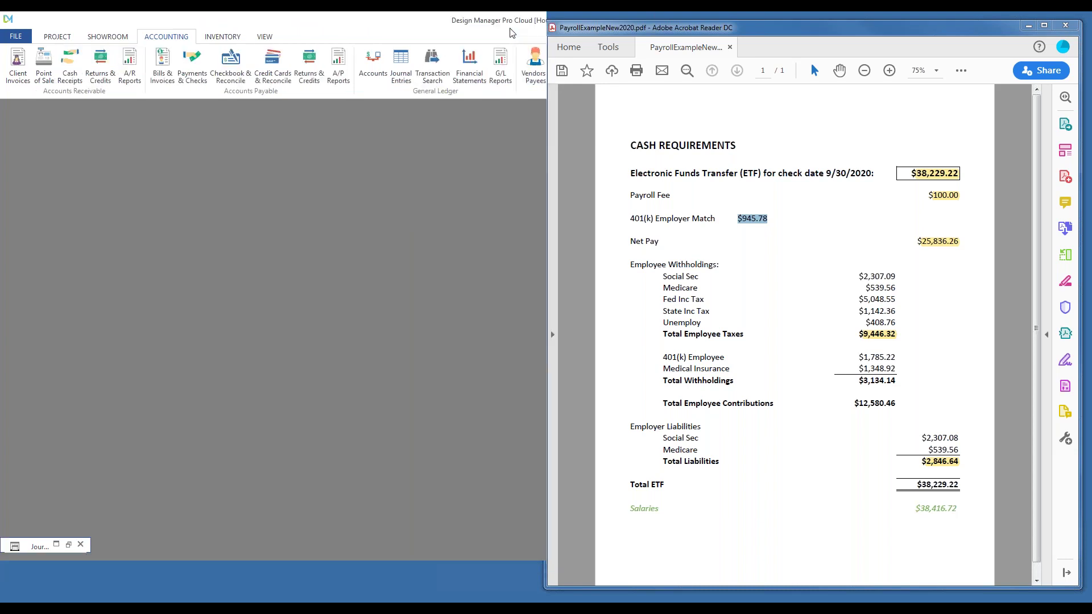
pyautogui.click(511, 30)
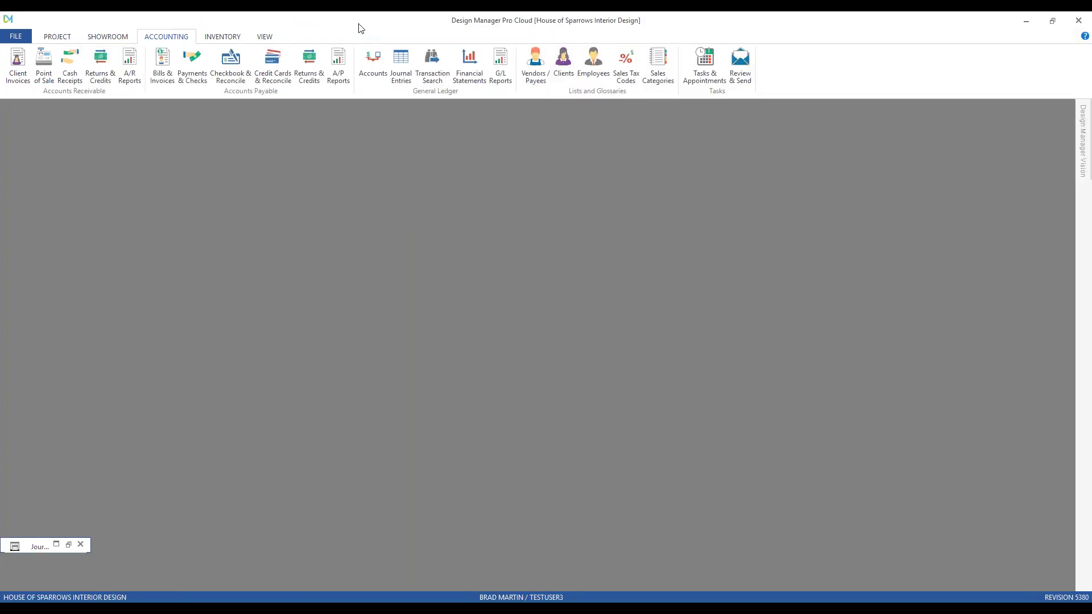
pyautogui.click(230, 57)
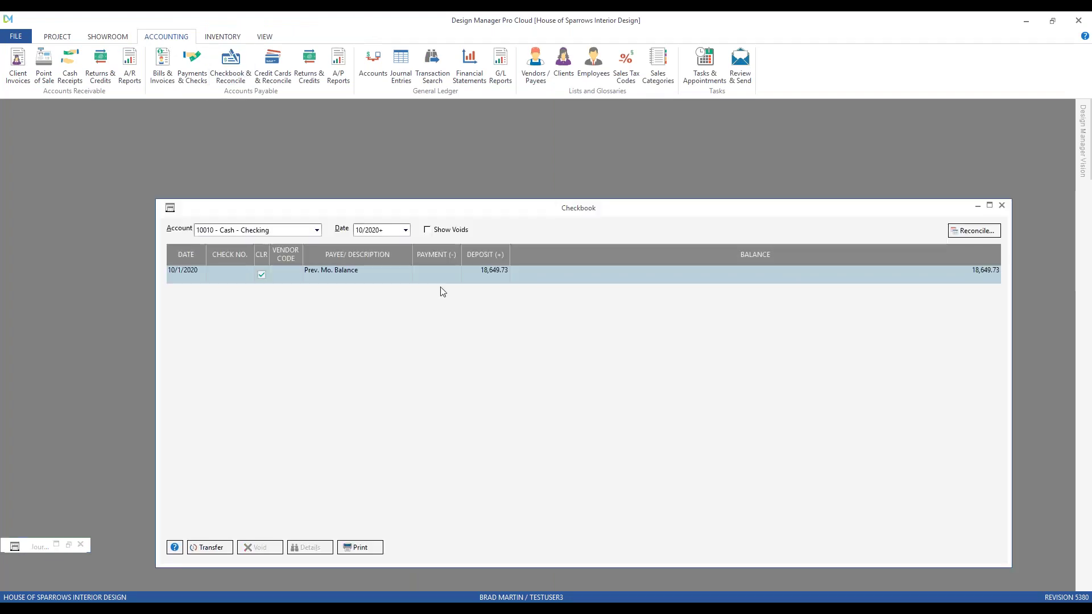
pyautogui.click(405, 229)
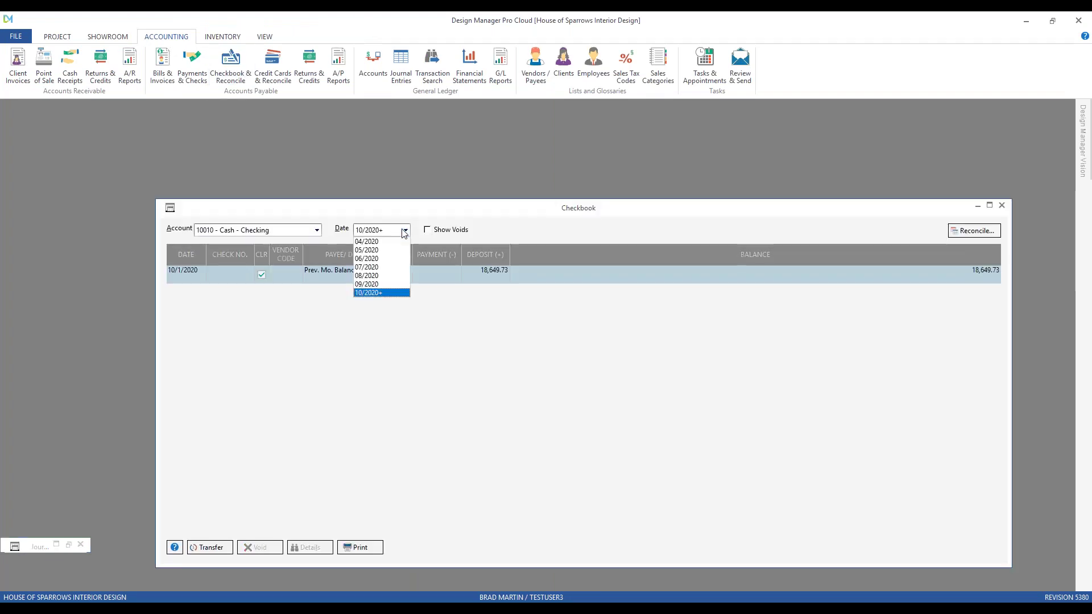
pyautogui.click(379, 286)
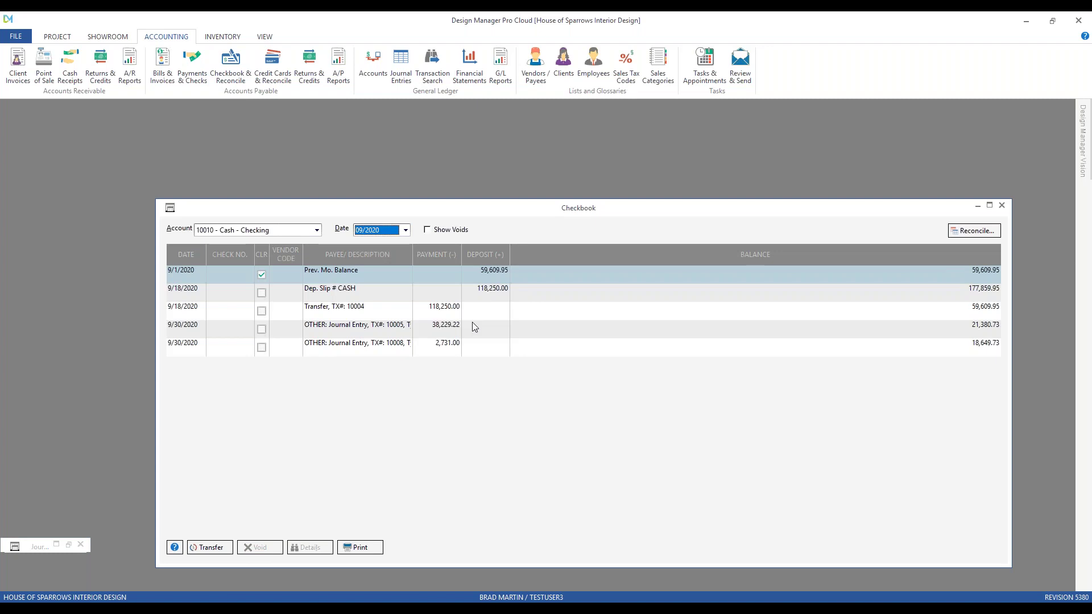
pyautogui.click(373, 330)
pyautogui.click(373, 350)
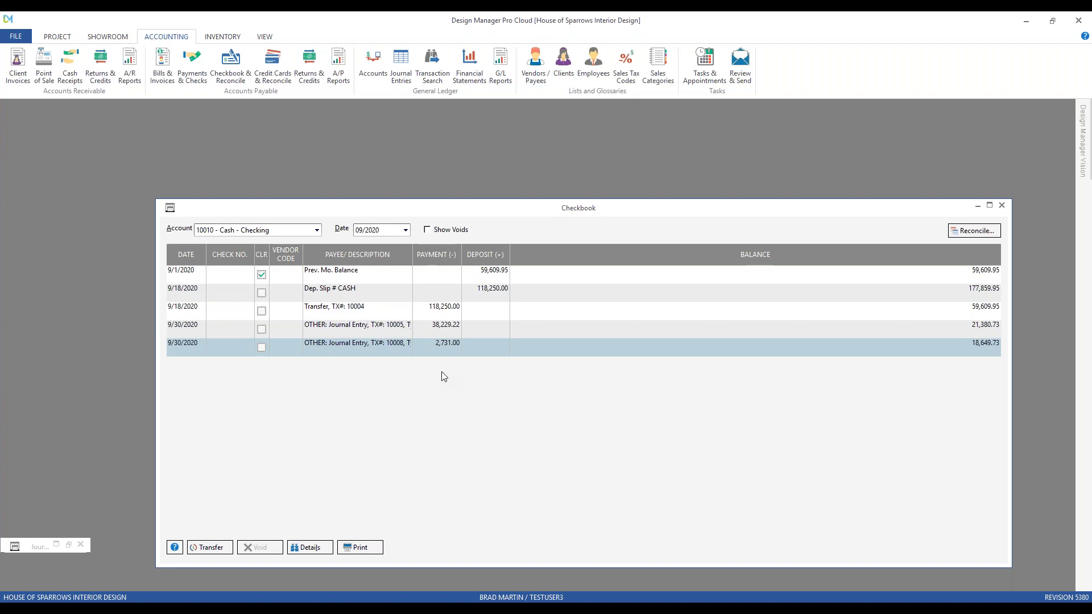
# Examine the account details of journal entry 10005 from the checkbook, shrinking the detail window before closing it
pyautogui.click(438, 329)
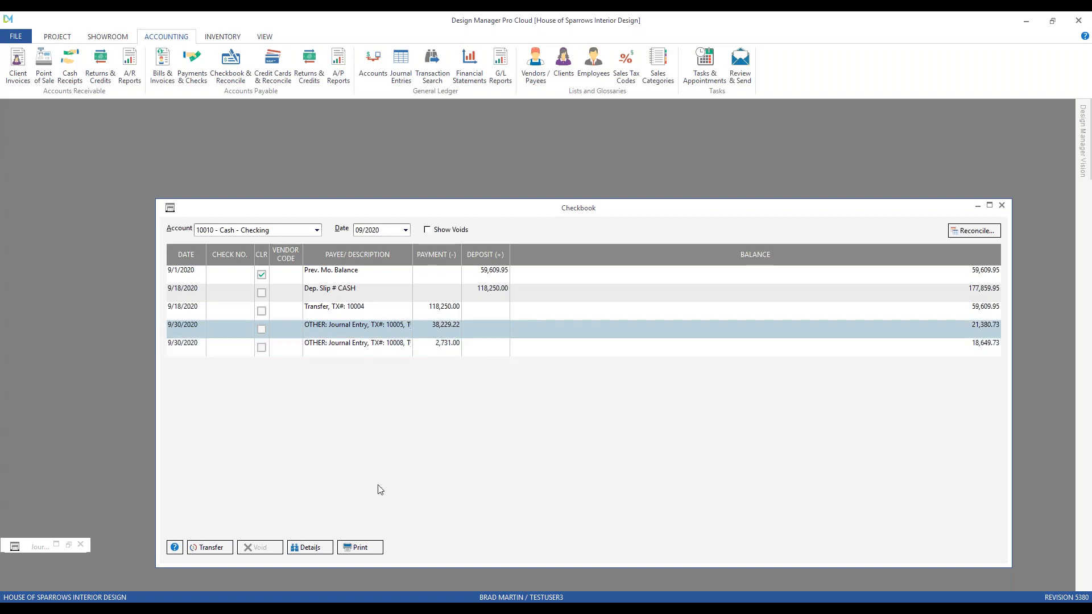
pyautogui.click(329, 547)
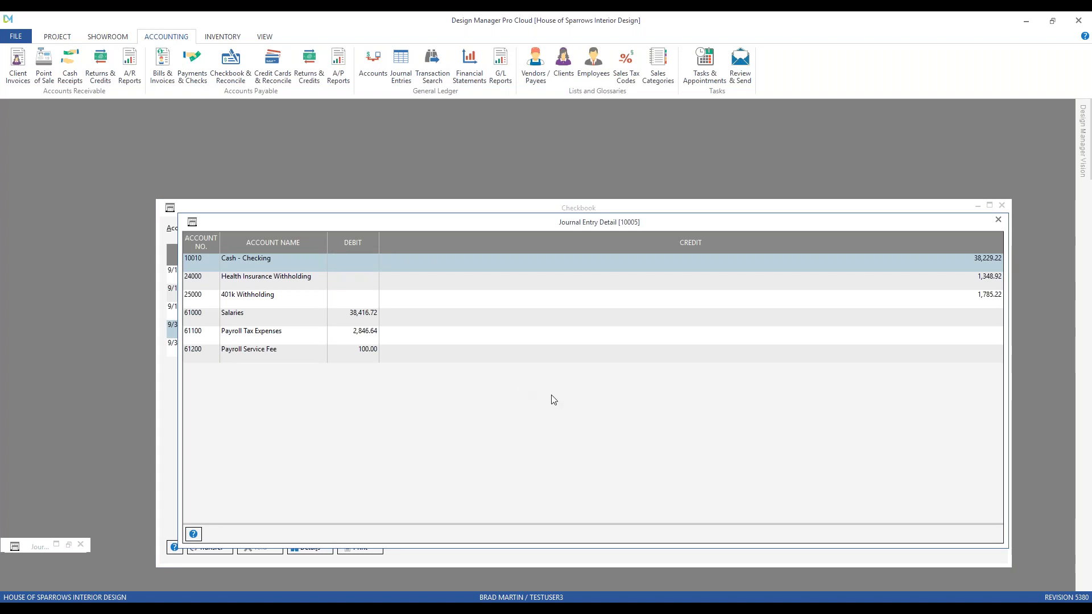
pyautogui.doubleClick(191, 222)
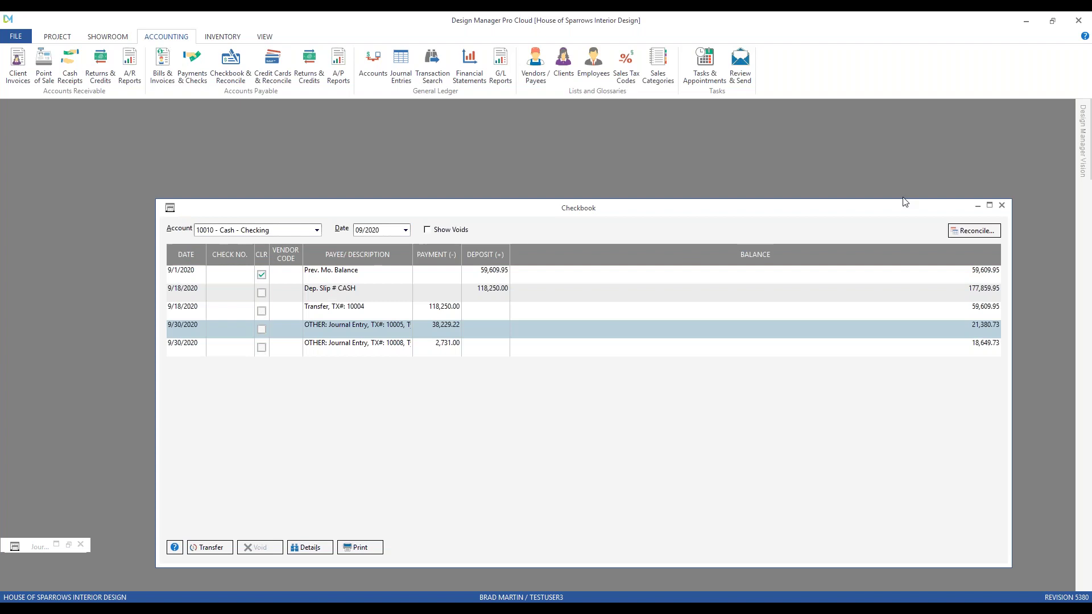
pyautogui.moveTo(905, 200); pyautogui.dragTo(898, 220)
pyautogui.press('Return')
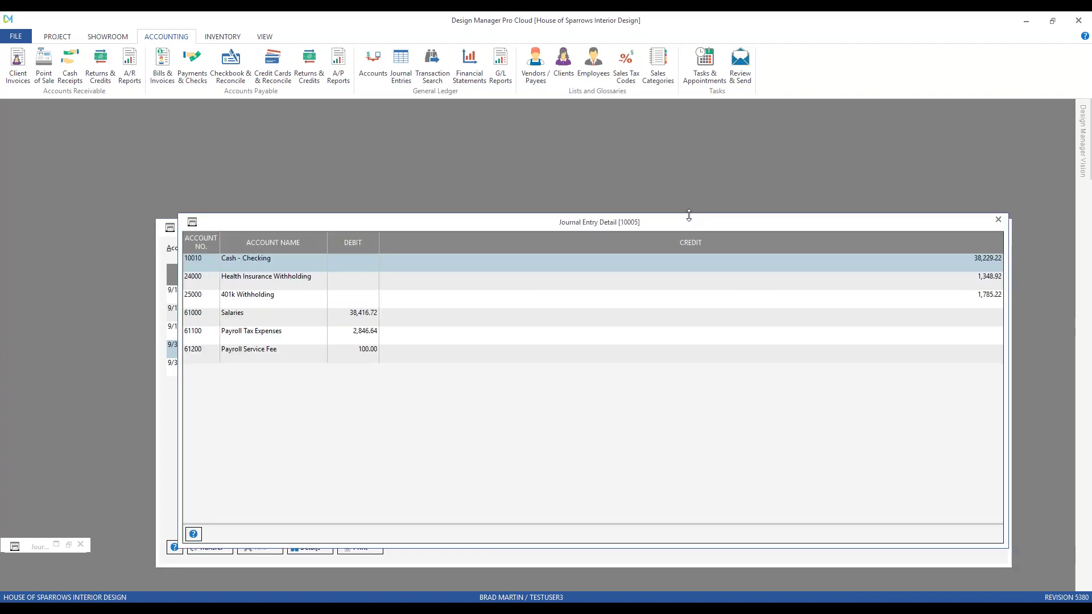
pyautogui.moveTo(178, 215); pyautogui.dragTo(425, 262)
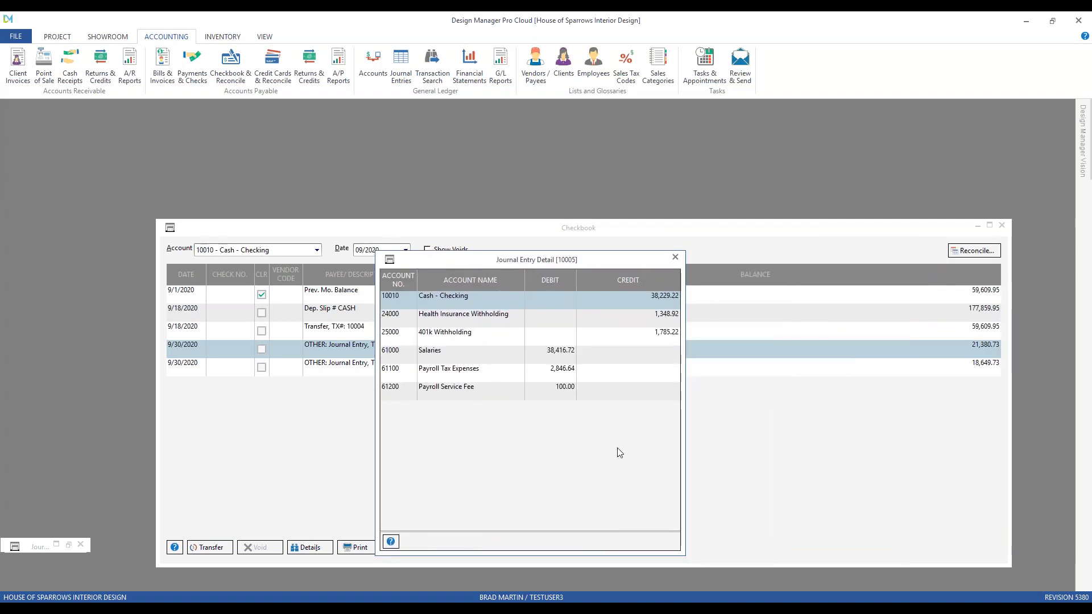
pyautogui.click(676, 257)
# Examine the account details of journal entry 10008 from the checkbook and close them
pyautogui.click(370, 368)
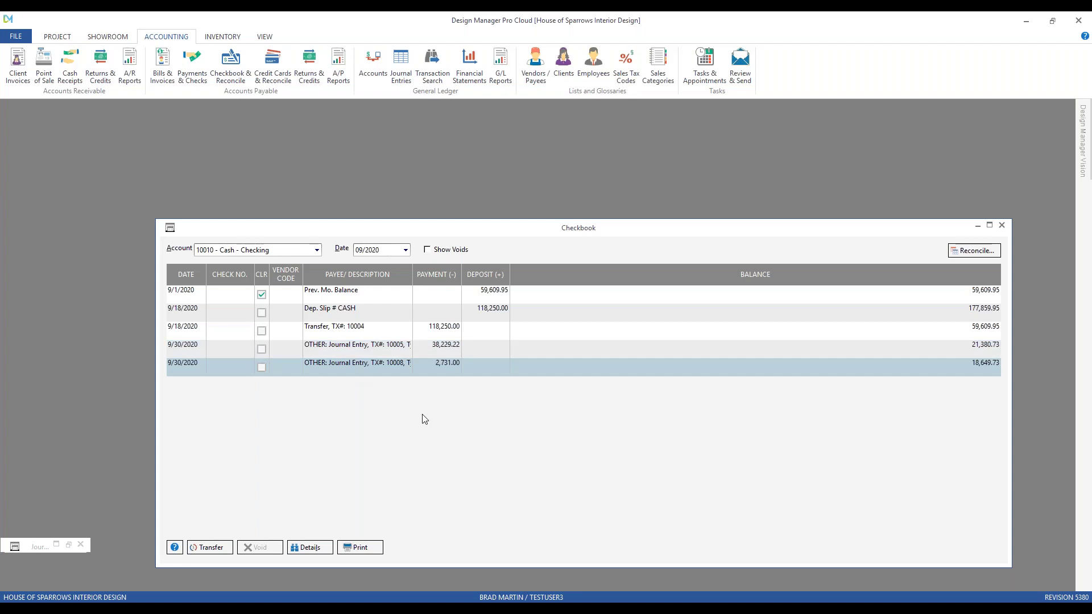
pyautogui.click(311, 548)
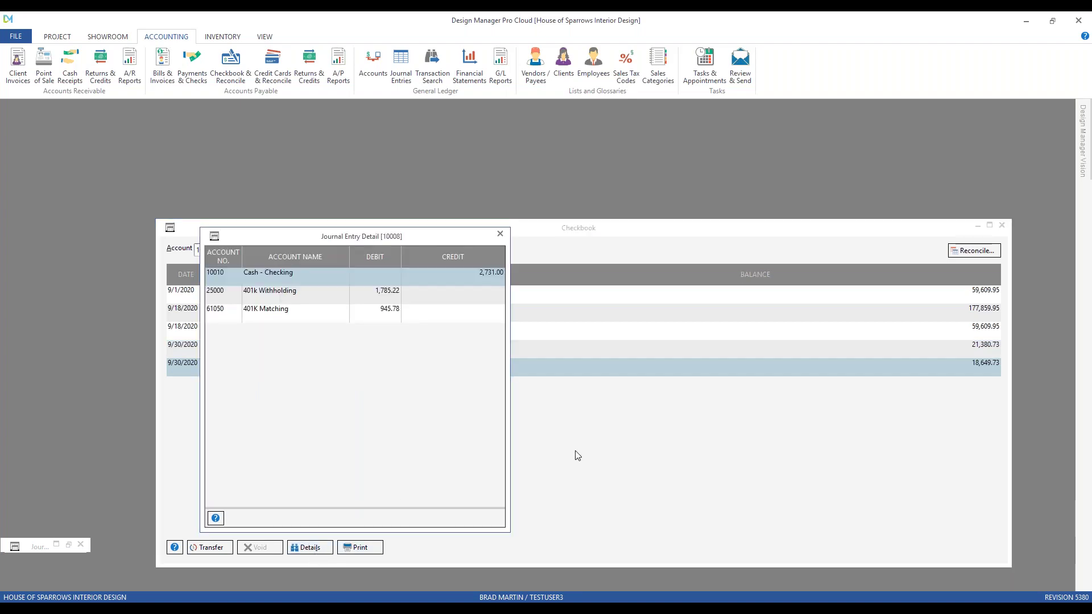
pyautogui.click(500, 234)
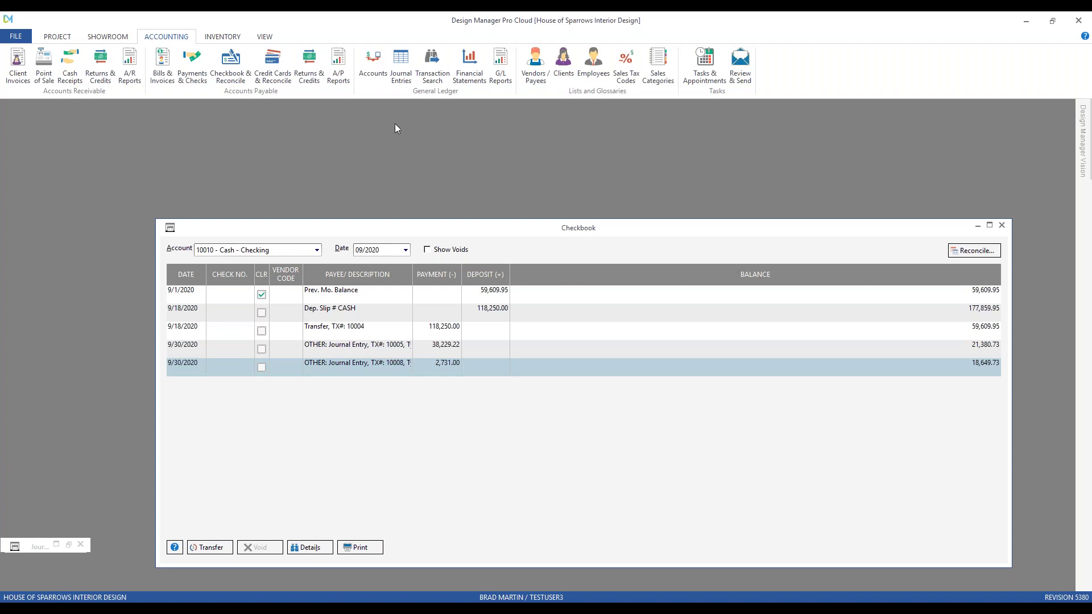
# Open the account glossary and check the balances of the 401k Withholding and Health Insurance Withholding accounts
pyautogui.click(373, 63)
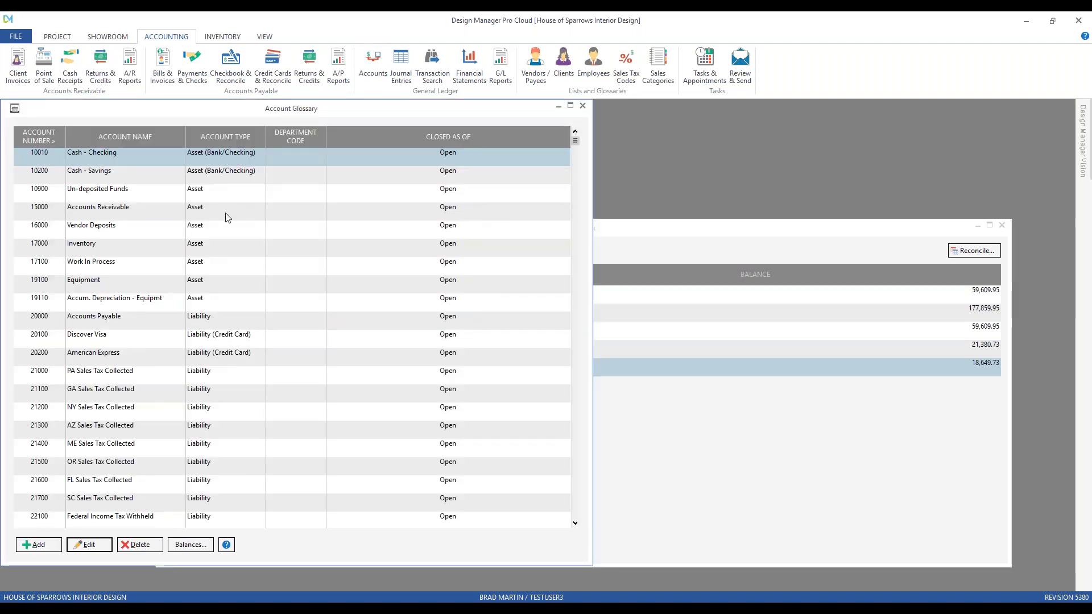
pyautogui.scroll(-3, 146, 421)
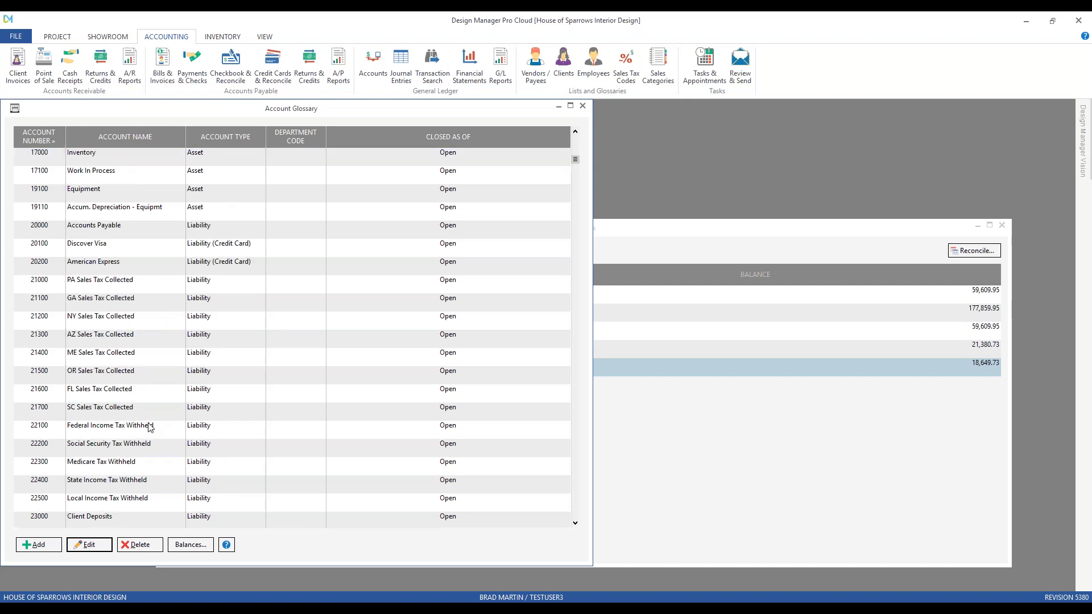
pyautogui.scroll(-1, 147, 436)
pyautogui.click(138, 483)
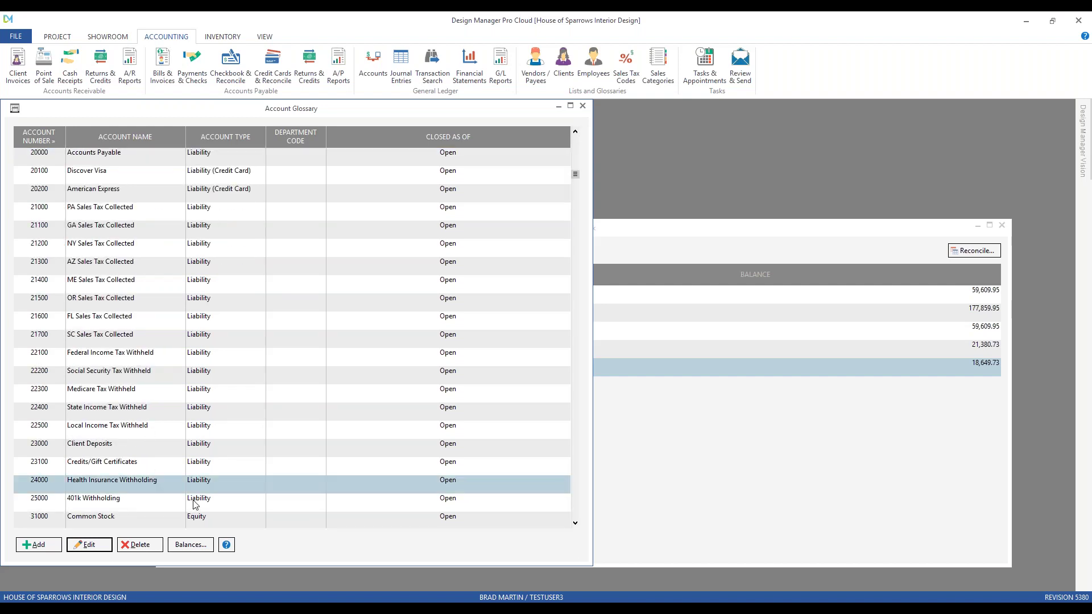
pyautogui.click(126, 501)
pyautogui.click(190, 545)
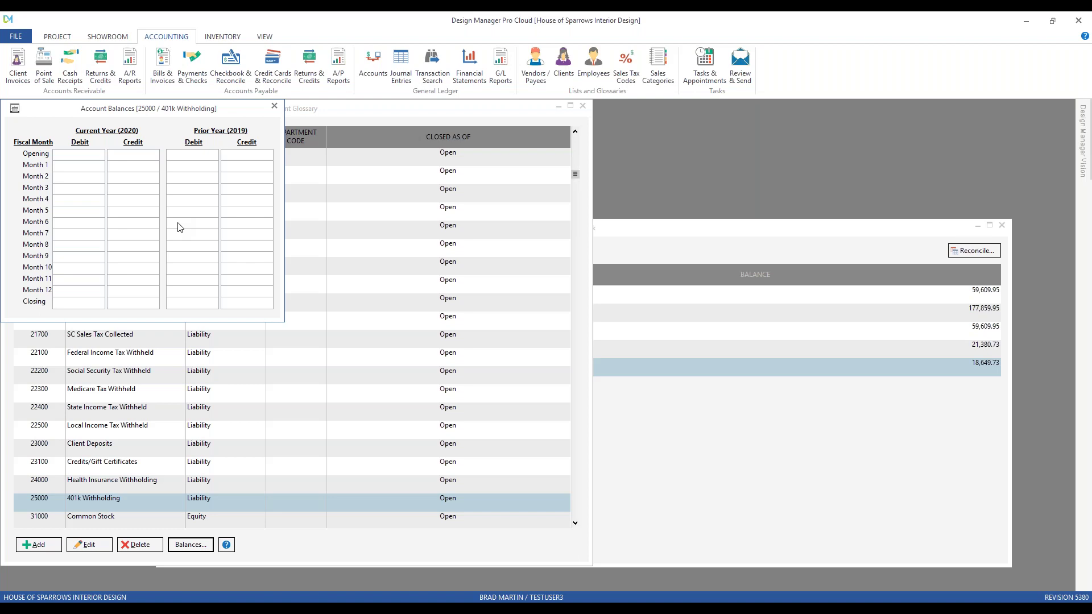
pyautogui.click(274, 106)
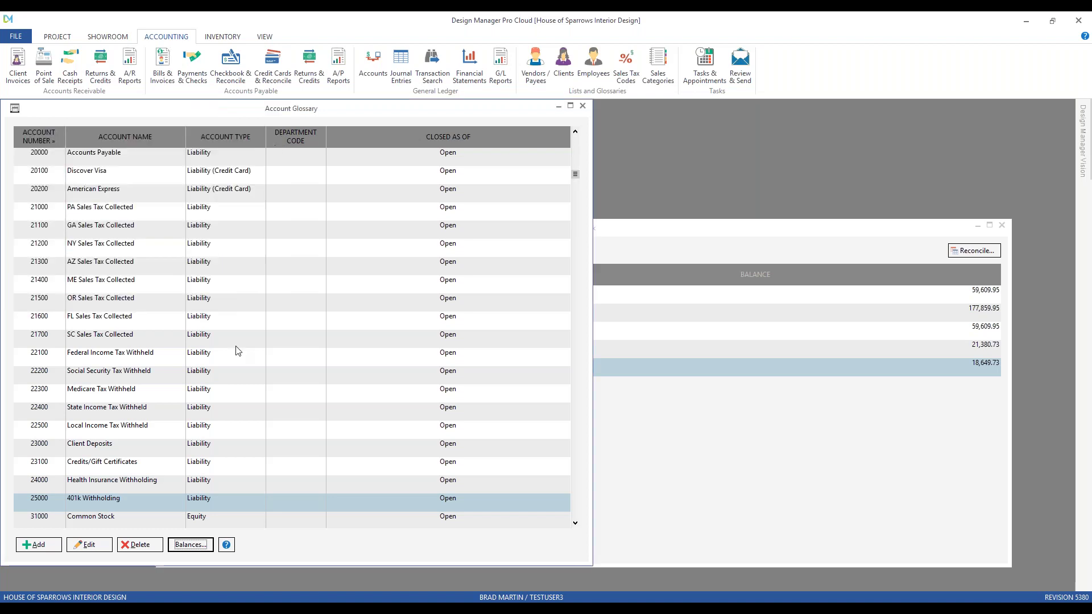
pyautogui.click(124, 483)
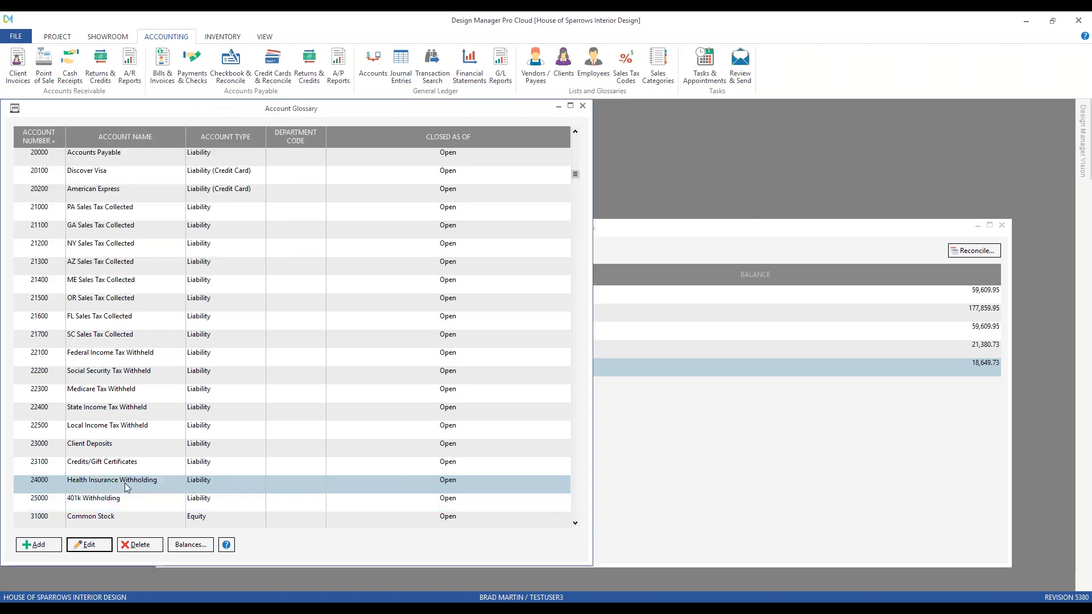
pyautogui.click(191, 545)
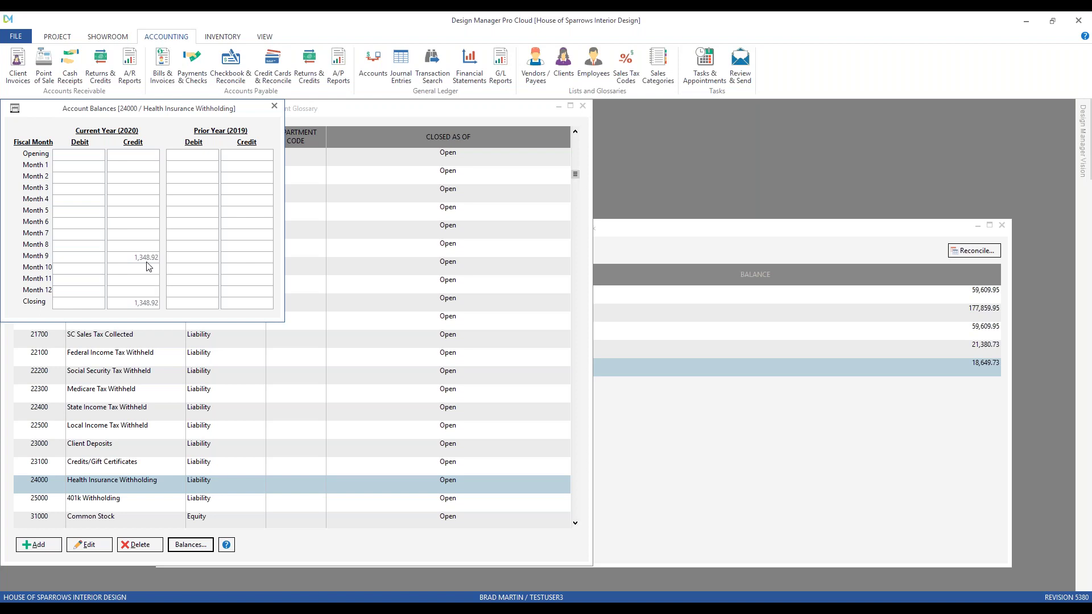
pyautogui.click(273, 106)
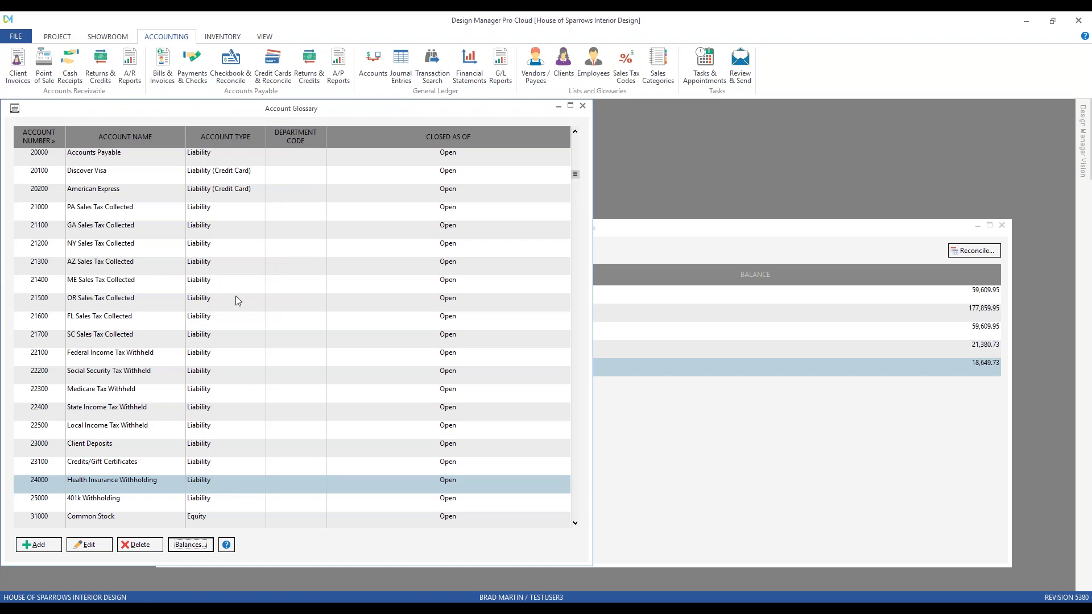
# Filter the accounts to numbers starting with 6 and check the balances of Salaries and Payroll Tax Expenses
pyautogui.click(73, 163)
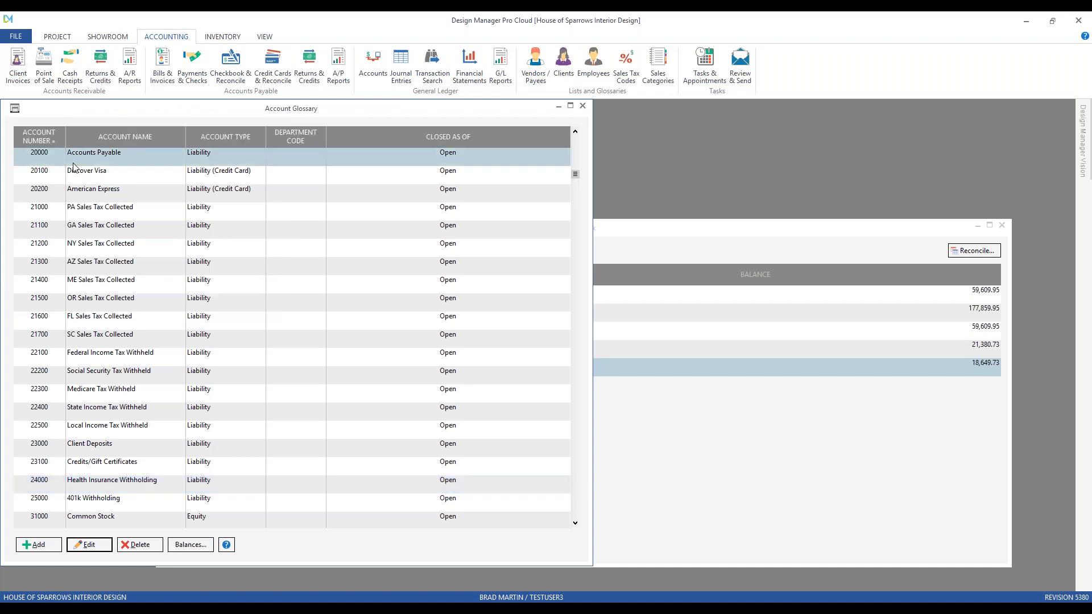
pyautogui.write('6')
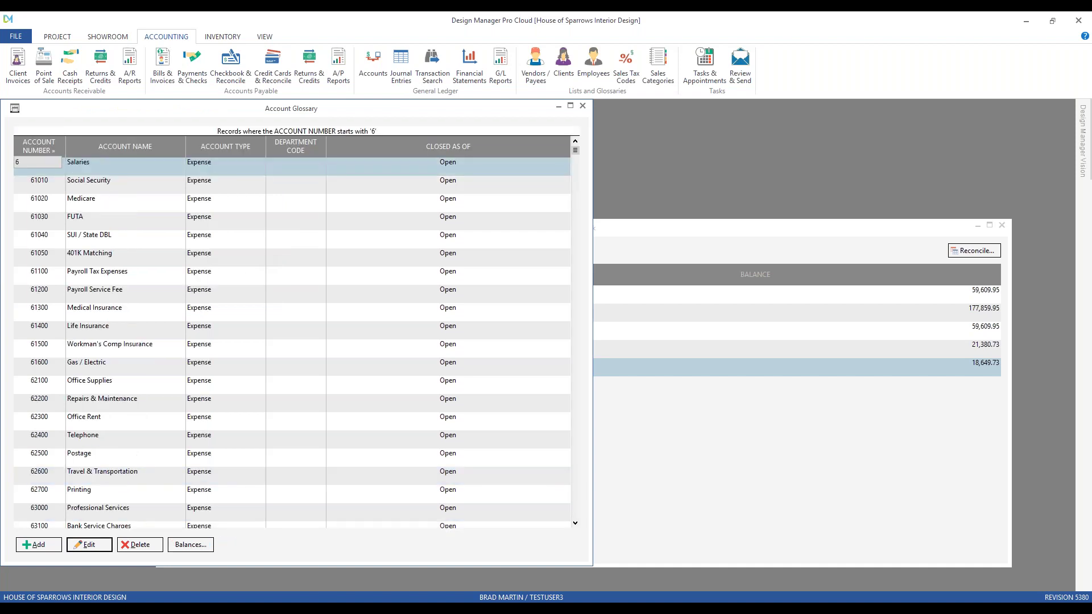
pyautogui.click(189, 545)
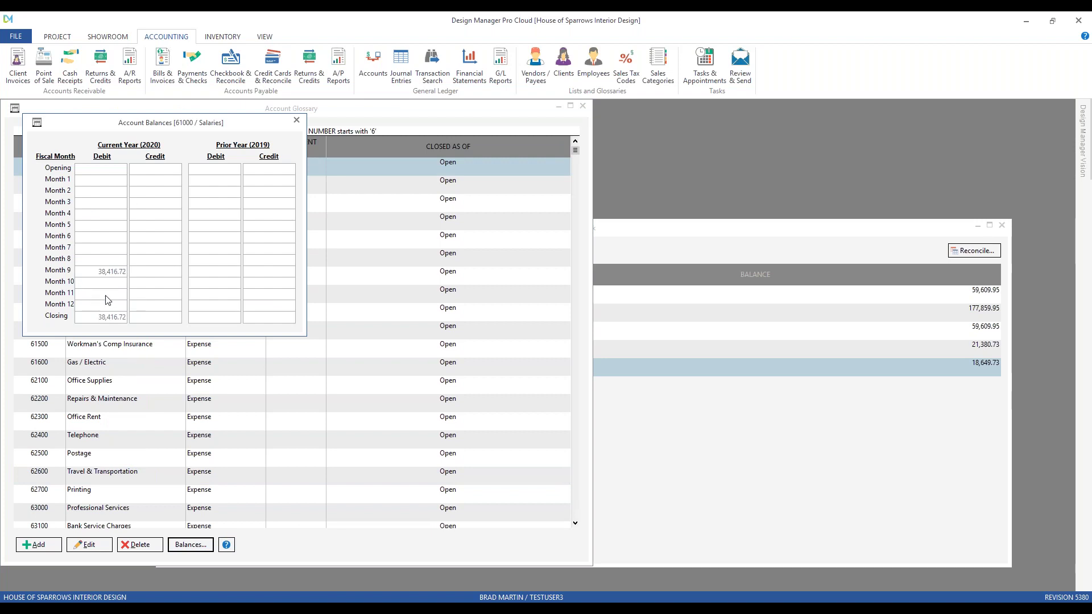
pyautogui.click(296, 120)
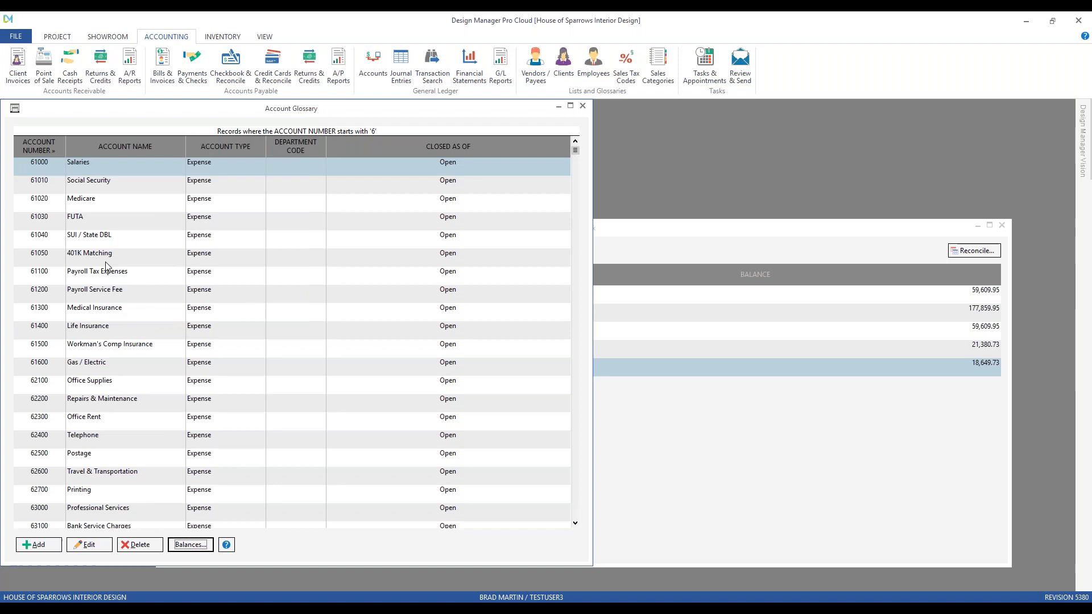
pyautogui.click(105, 279)
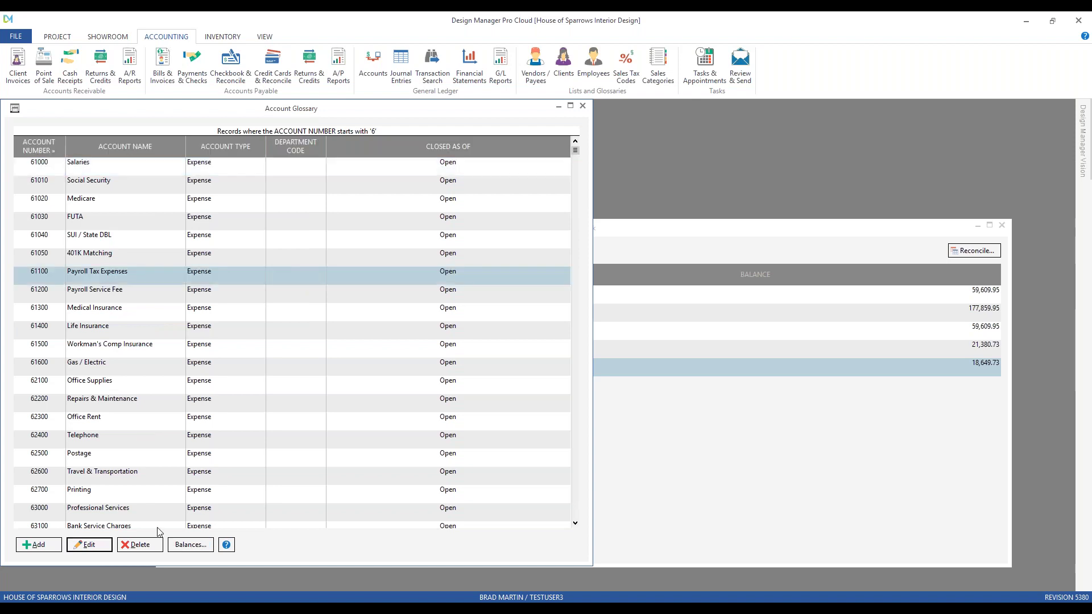
pyautogui.click(178, 546)
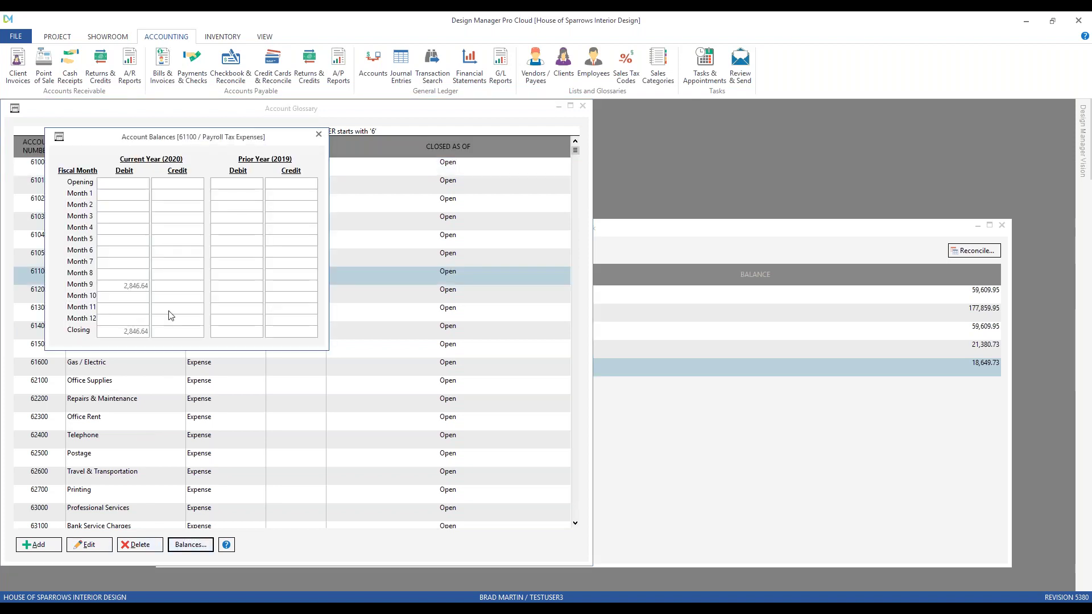
pyautogui.click(318, 133)
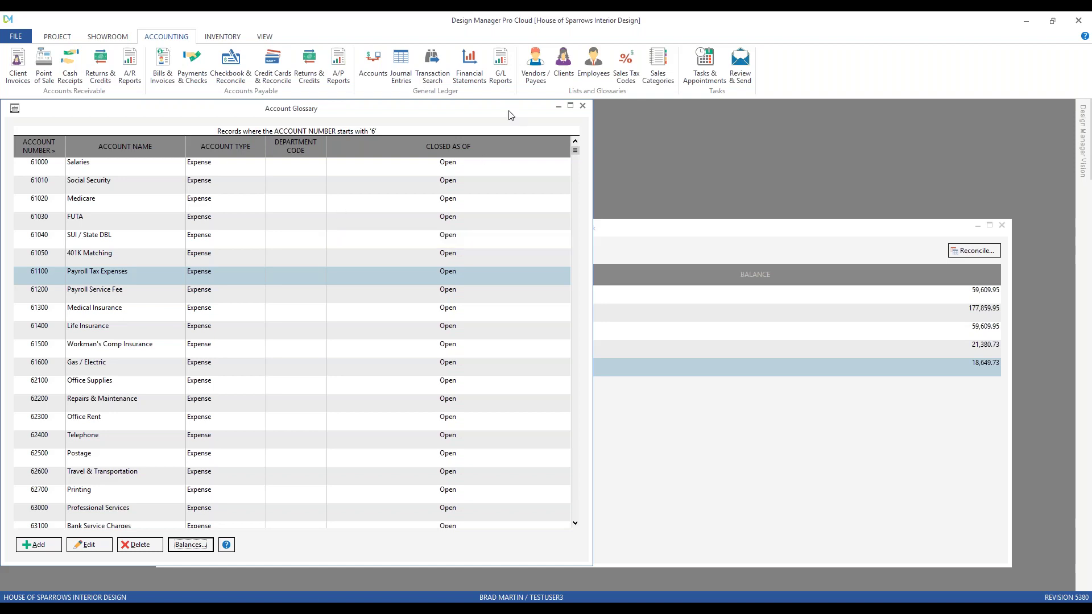
# Close the account glossary, checkbook and journal entries, and open the vendor bills and invoices
pyautogui.click(582, 106)
pyautogui.press('Escape')
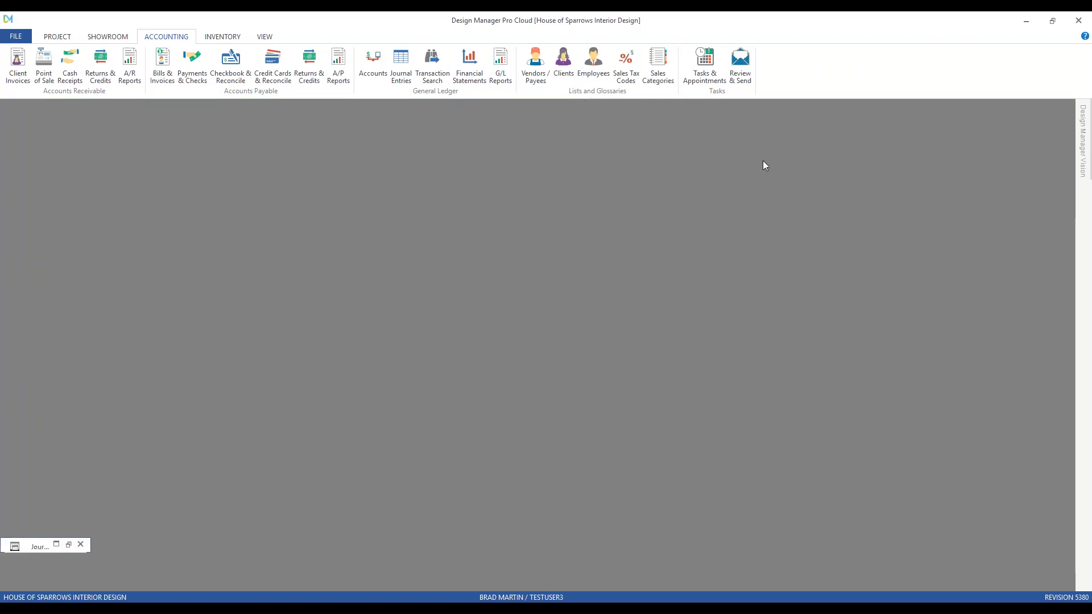
pyautogui.click(81, 544)
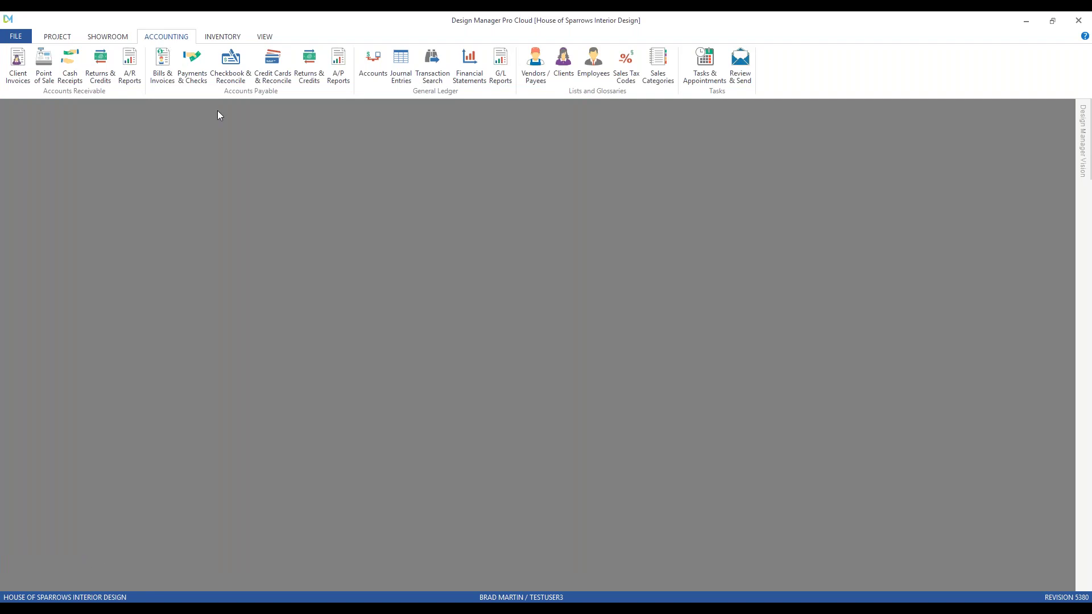
pyautogui.click(164, 59)
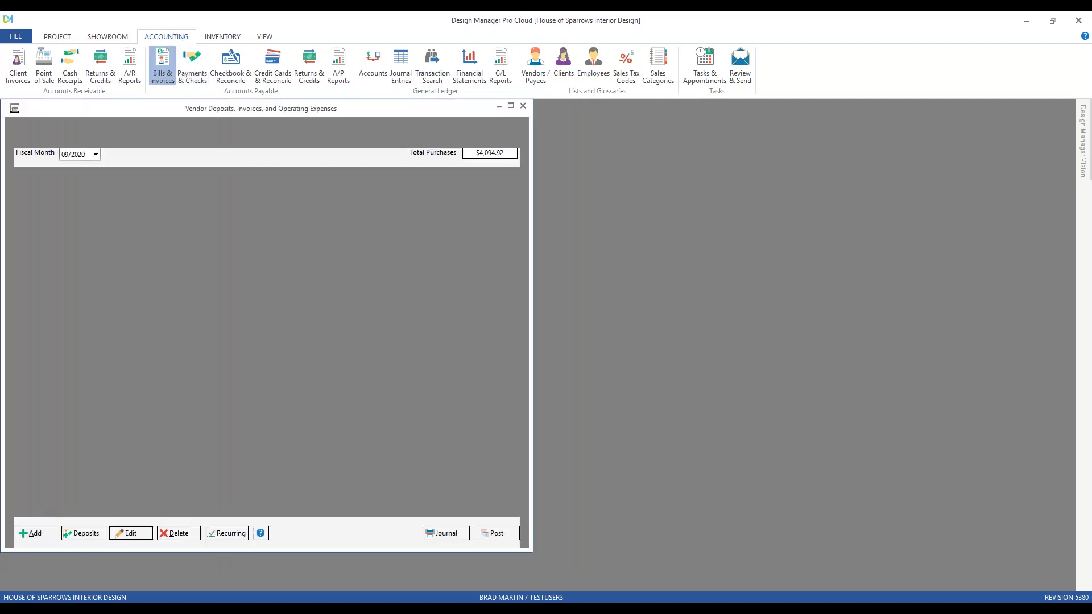
# Open the Aetna October Medical bill for editing and examine its invoice number and account distribution lines
pyautogui.moveTo(545, 545); pyautogui.dragTo(814, 507)
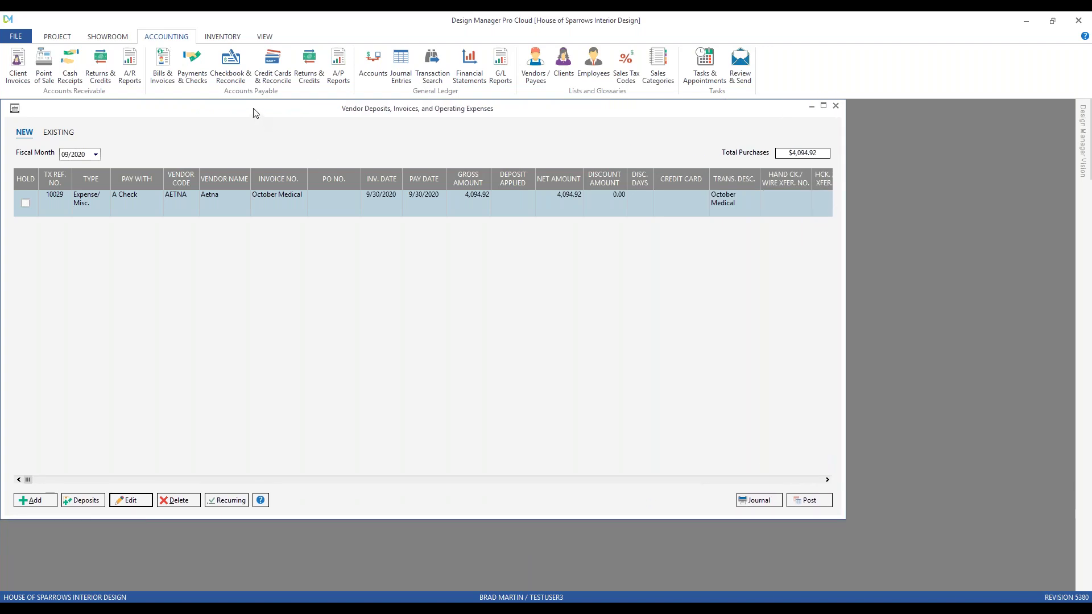
pyautogui.moveTo(257, 113); pyautogui.dragTo(279, 155)
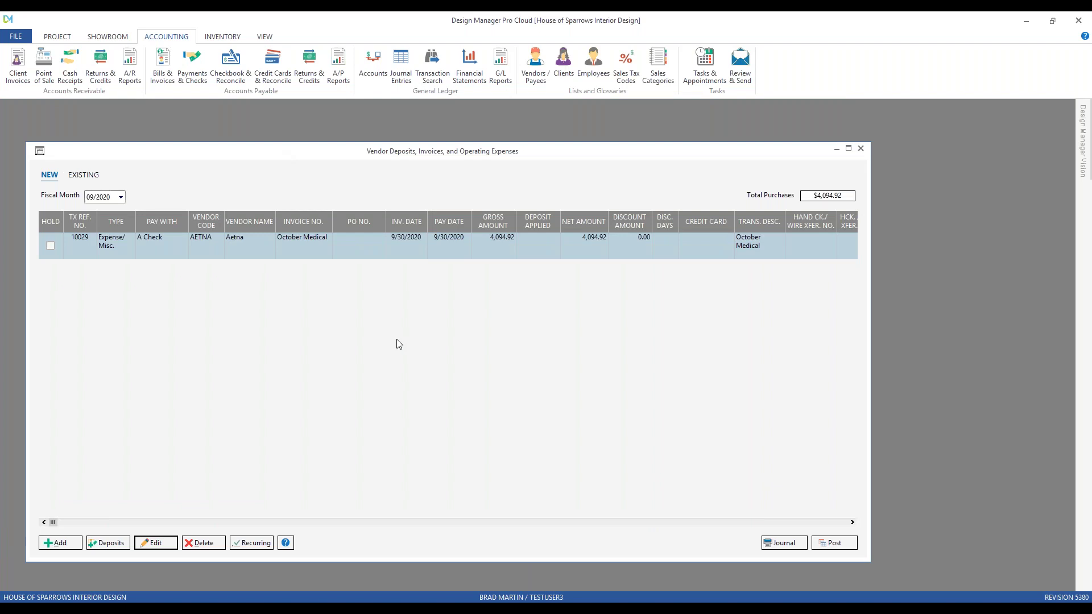
pyautogui.click(157, 543)
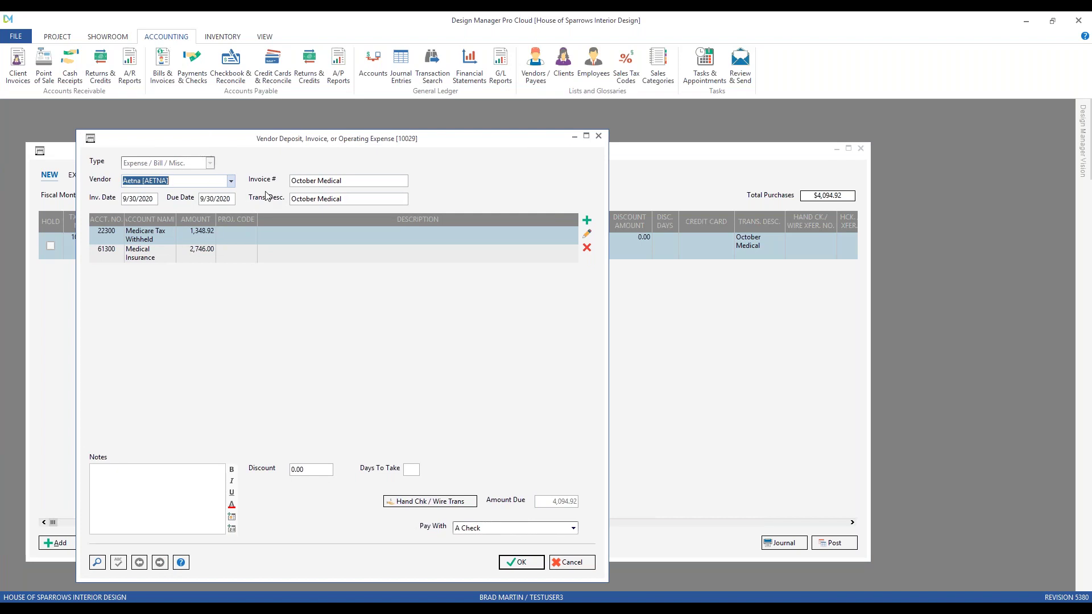
pyautogui.click(361, 182)
pyautogui.click(203, 251)
pyautogui.click(199, 241)
pyautogui.click(196, 253)
pyautogui.click(199, 237)
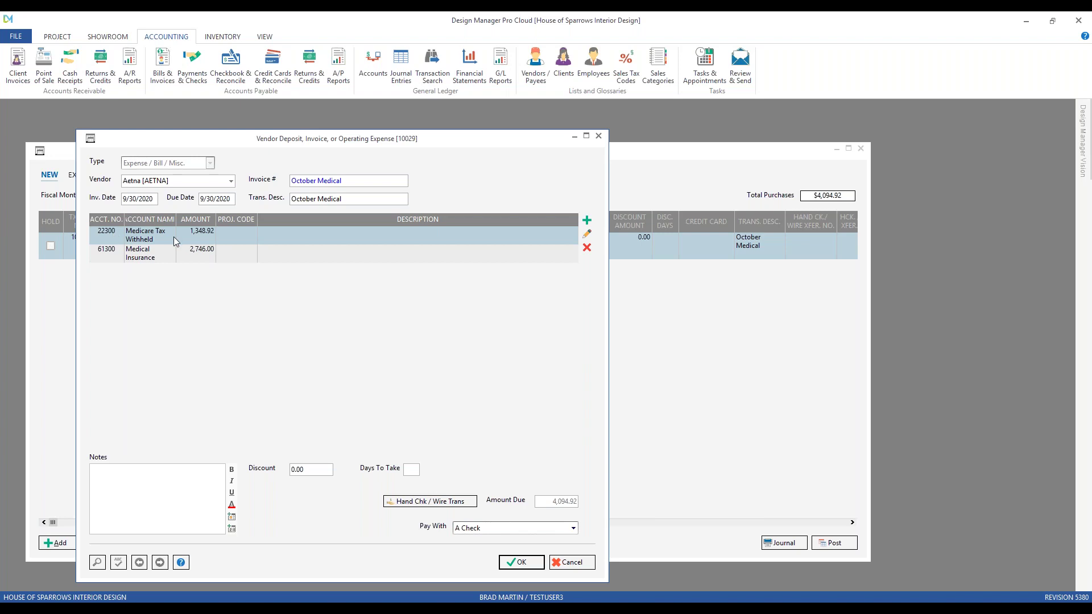
# Check the Medical Insurance withholding in the Adobe Acrobat Reader payroll PDF against the bill's Medicare Tax Withheld and Medical Insurance lines
pyautogui.hotkey('alt', 'Tab')
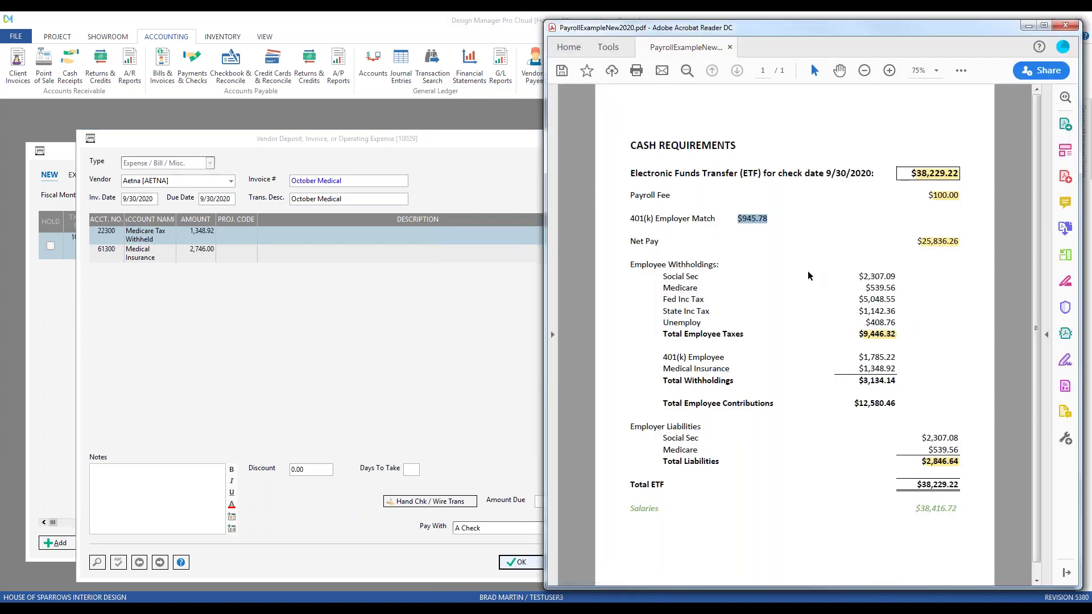
pyautogui.moveTo(858, 368); pyautogui.dragTo(897, 369)
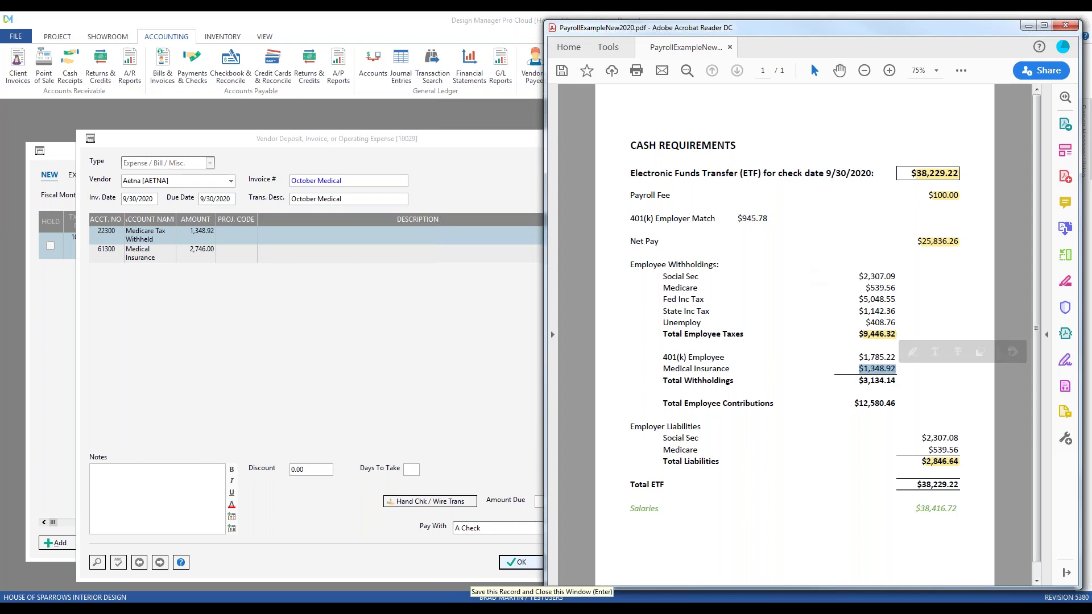
pyautogui.hotkey('alt', 'Tab')
pyautogui.click(194, 257)
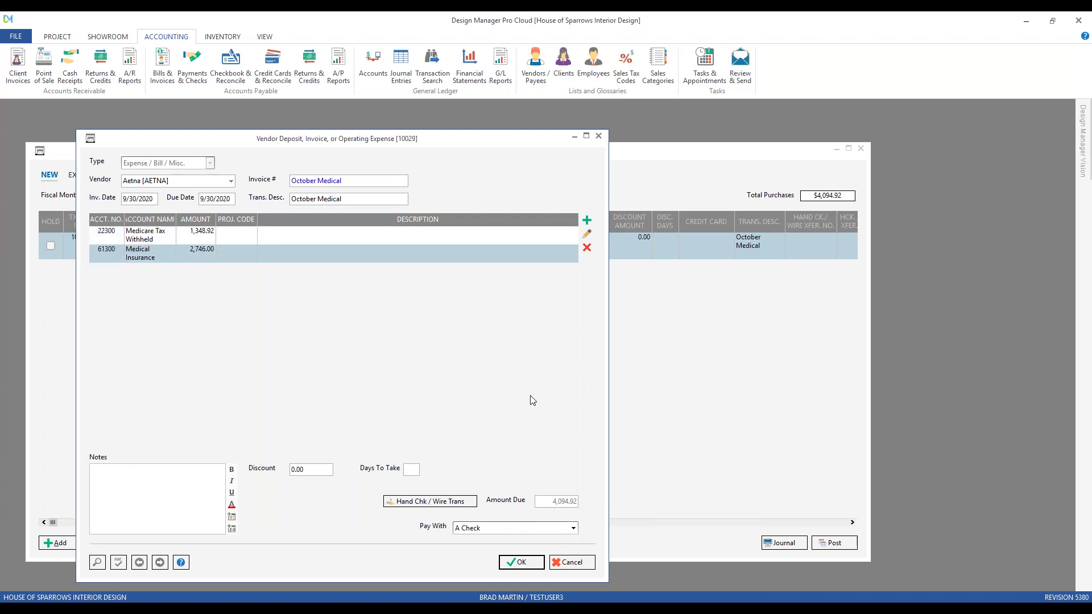
pyautogui.click(227, 237)
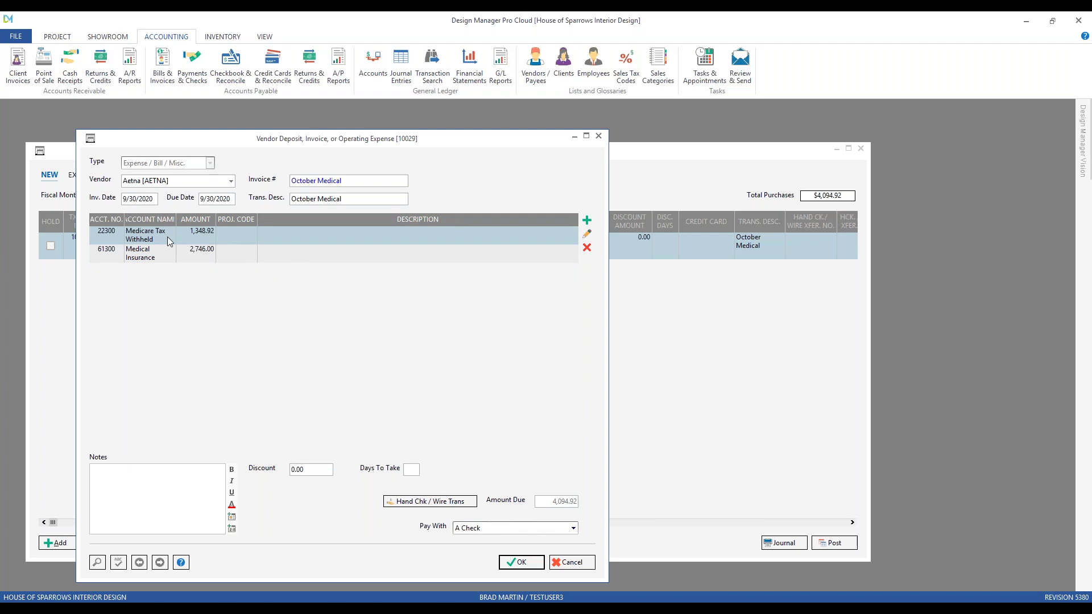
pyautogui.click(164, 256)
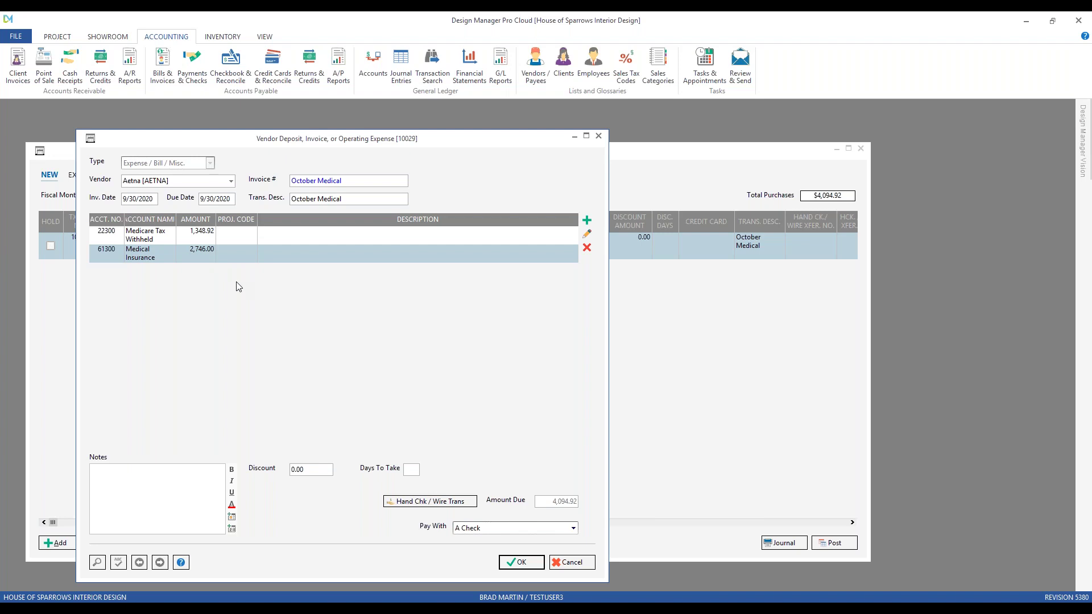
# Save the Aetna October Medical bill and post the new vendor invoices for fiscal month 09/2020
pyautogui.click(523, 563)
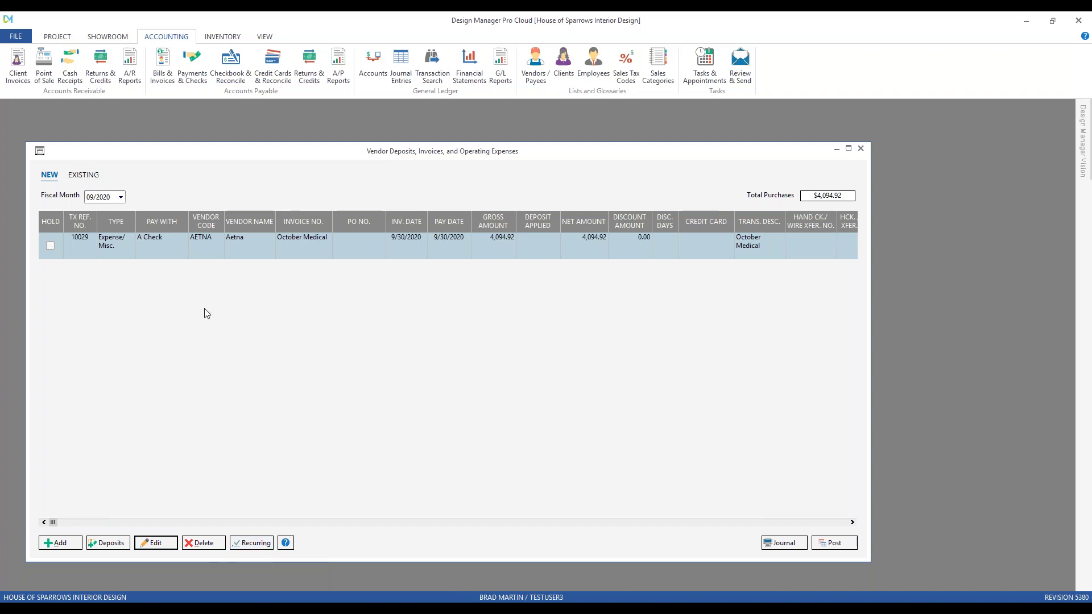
pyautogui.click(834, 544)
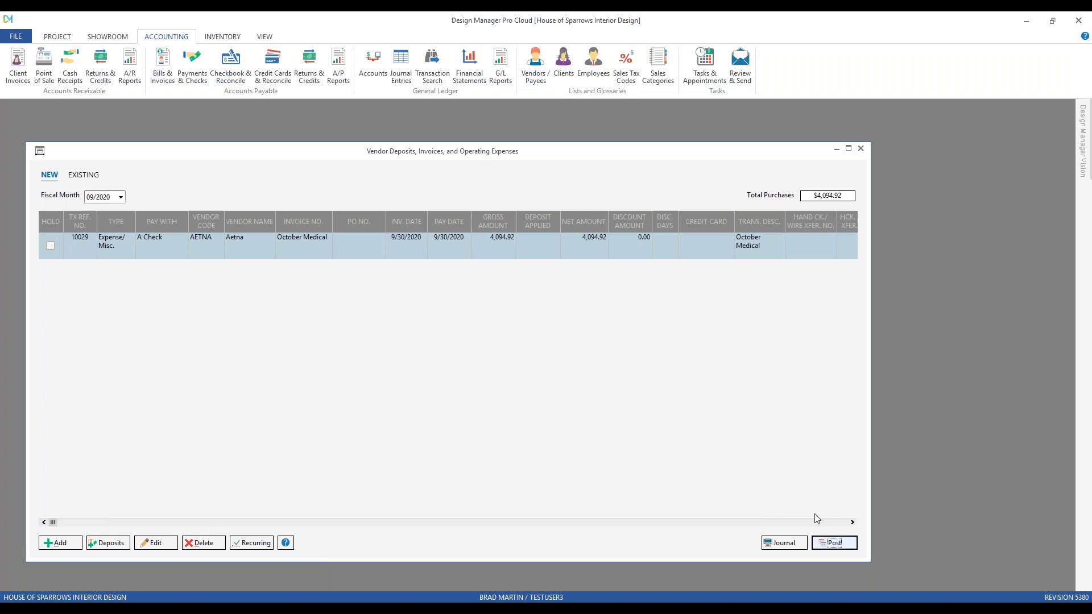
pyautogui.click(568, 352)
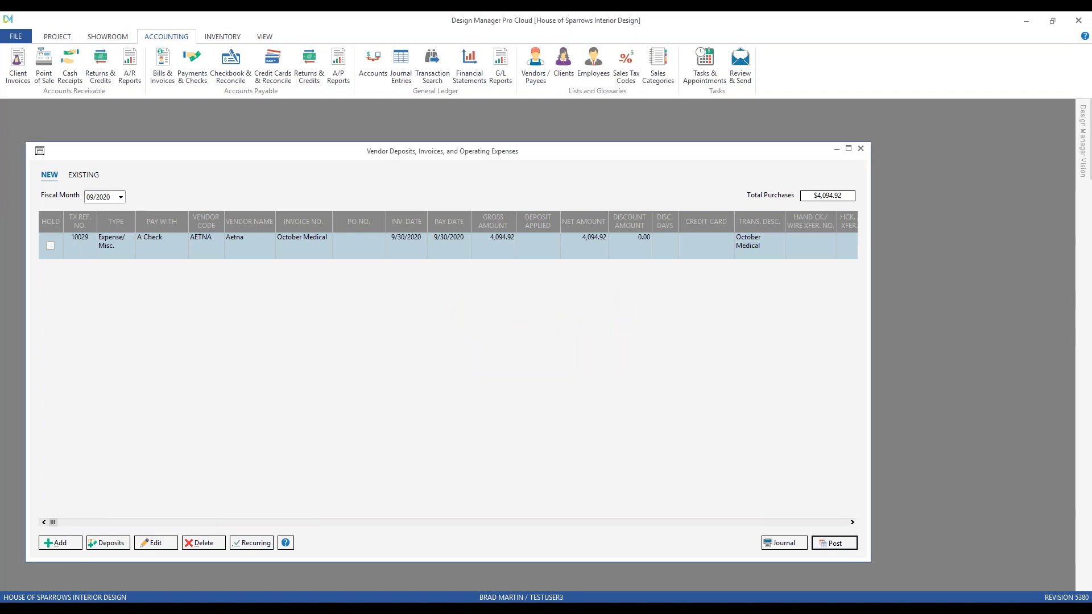